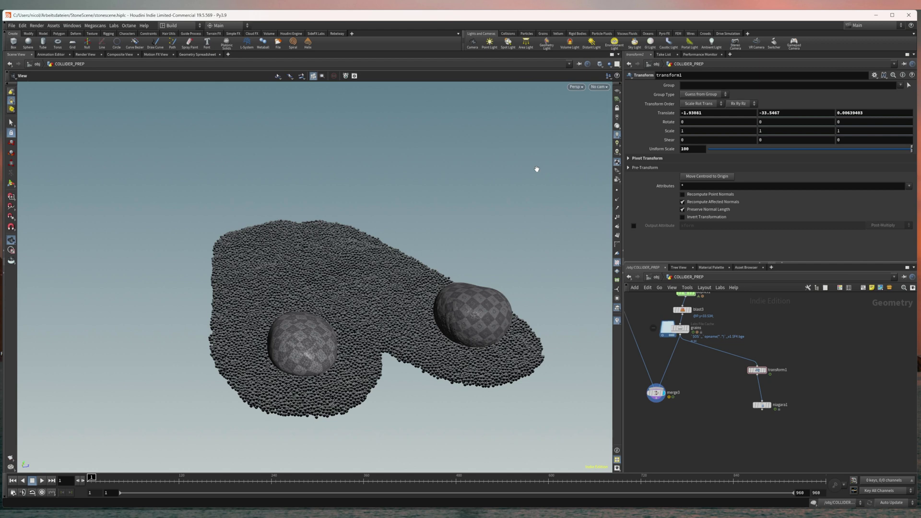
Switch to the browser and read the installation steps on the Houdini-Niagara Plug in documentation page
mouse_move(105, 480)
mouse_down()
mouse_move(222, 477)
mouse_move(90, 478)
mouse_up()
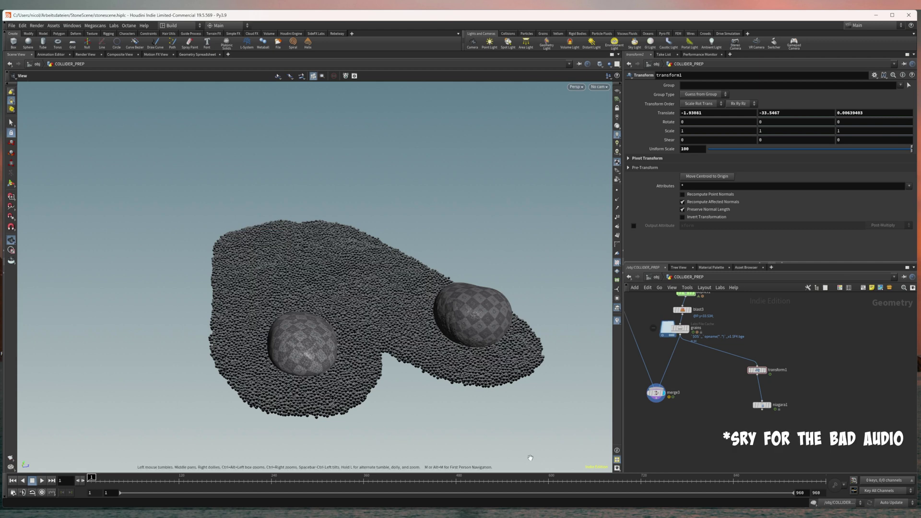
click(492, 506)
scroll(370, 309, up, 3)
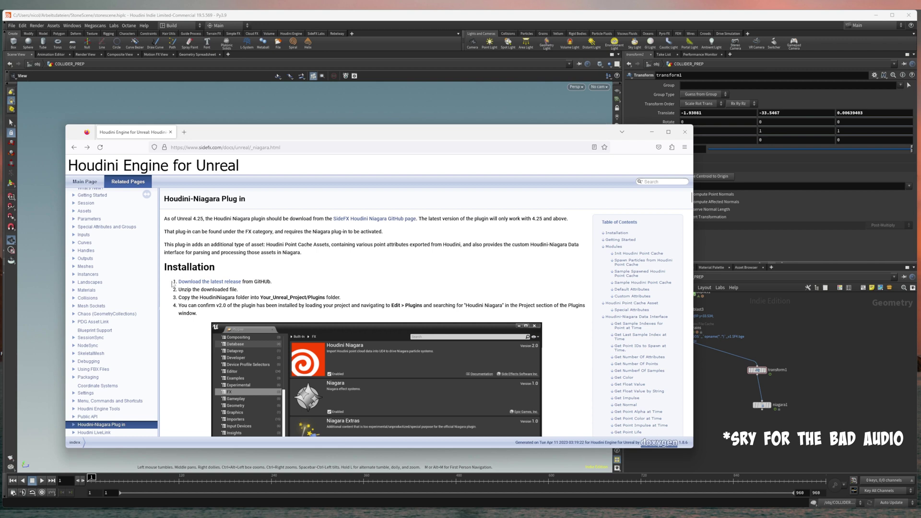
drag(174, 285, 238, 315)
click(356, 285)
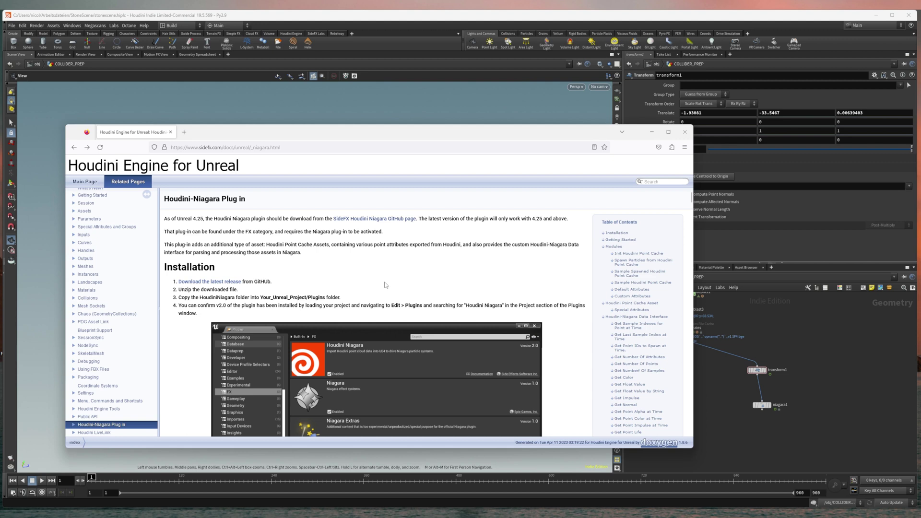
key(alt+Tab)
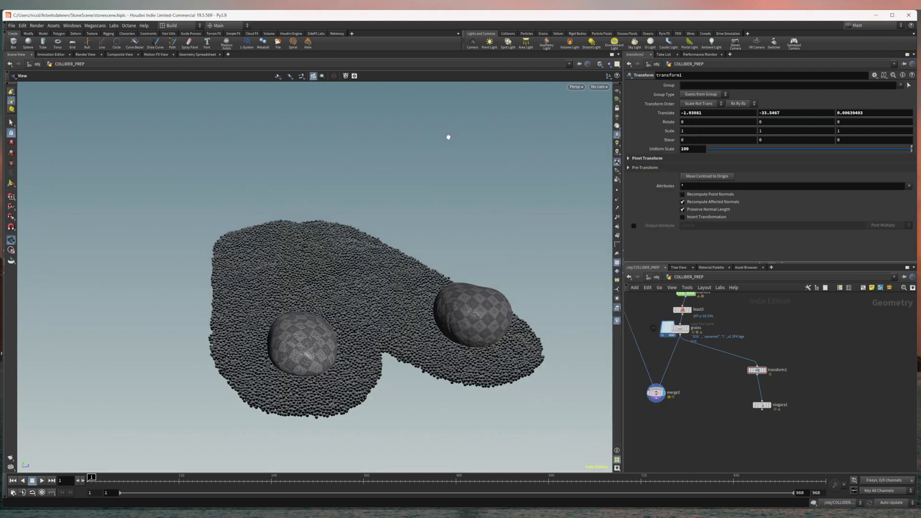
Show the SideFX Labs shelf tools and scrub the grain simulation to frame 484
click(316, 34)
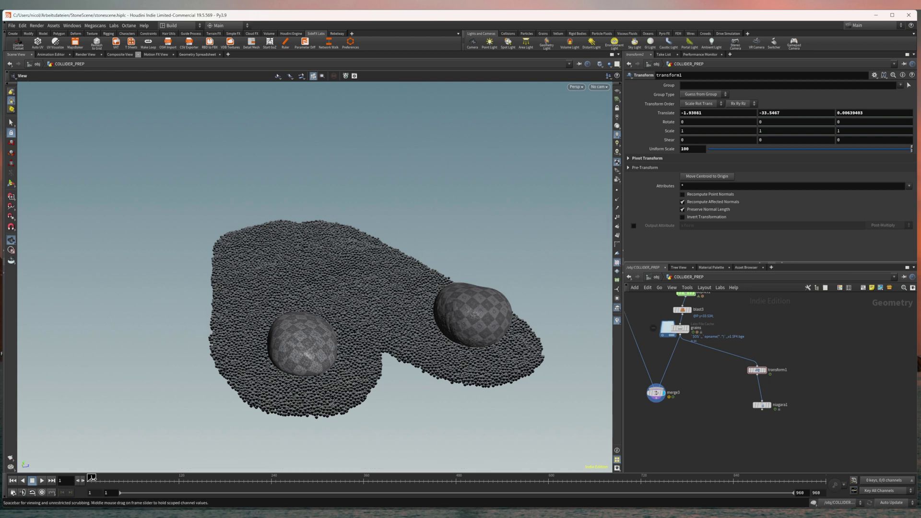
drag(93, 478, 461, 480)
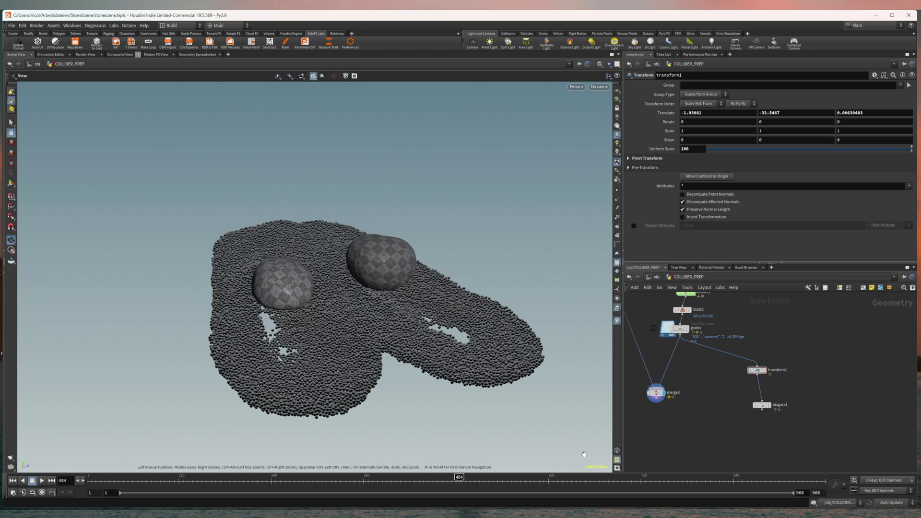
Add a second Labs Niagara ROP node beside transform1 in the COLLIDER_PREP network
middle_drag(724, 406, 704, 396)
click(743, 418)
key(Tab)
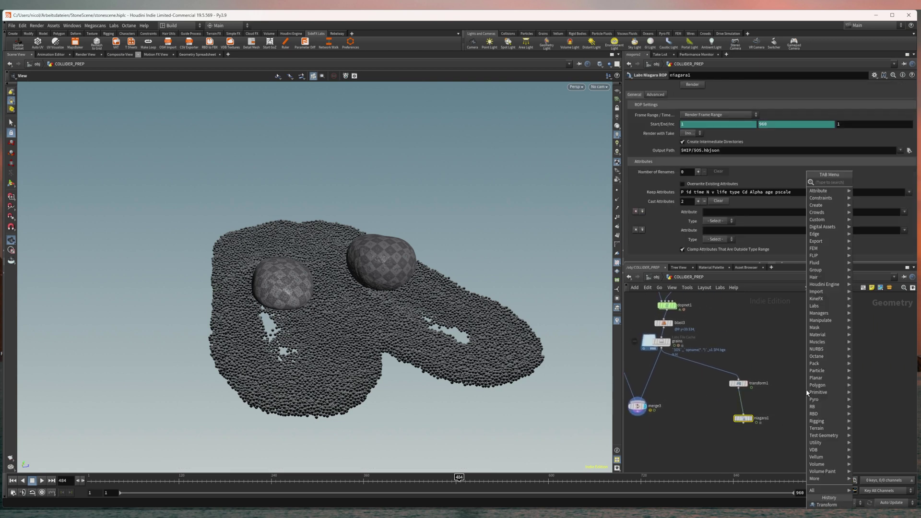
text(nia)
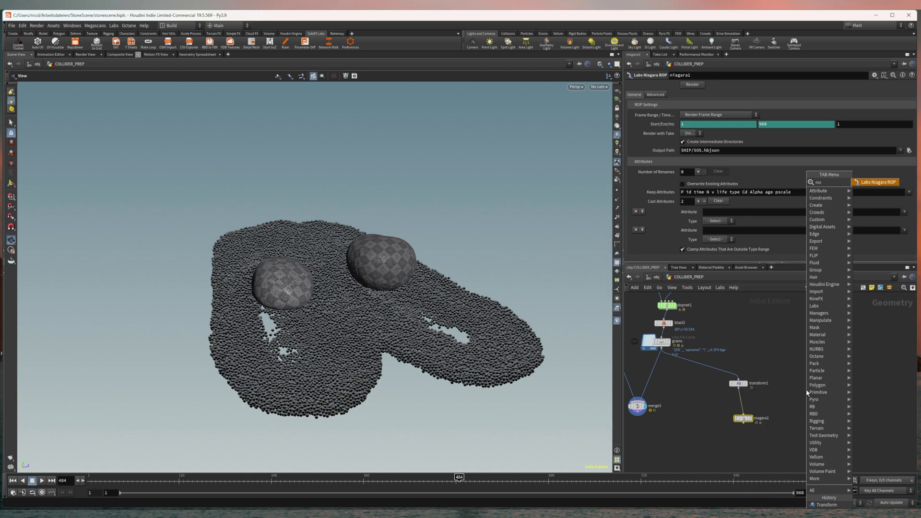
click(875, 181)
click(799, 381)
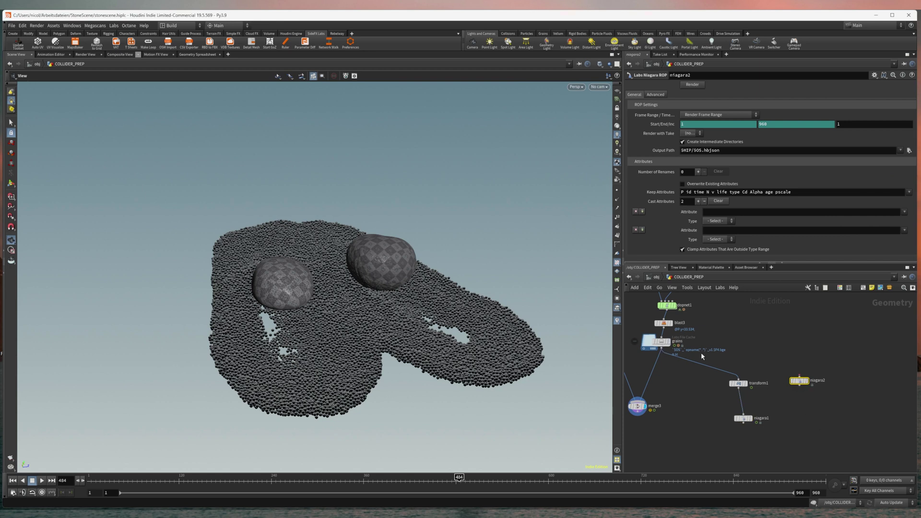
Display the grains node's particles without the colliders and scrub the simulation to frame 283
mouse_move(733, 389)
click(748, 375)
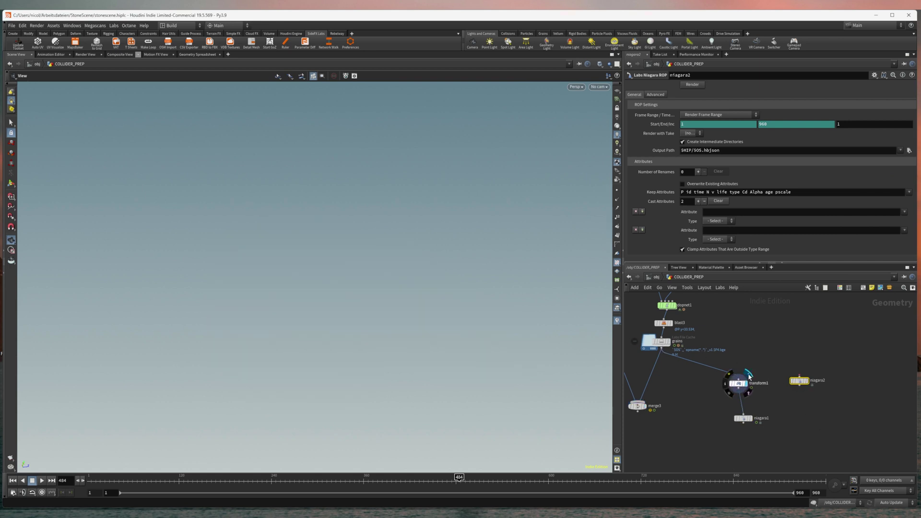
click(672, 337)
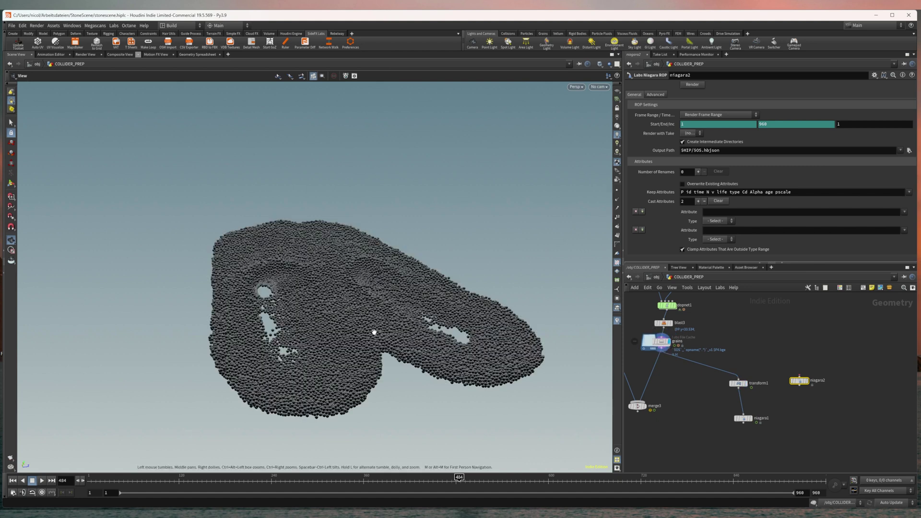
mouse_move(422, 355)
mouse_down()
mouse_move(402, 324)
mouse_move(418, 363)
mouse_up()
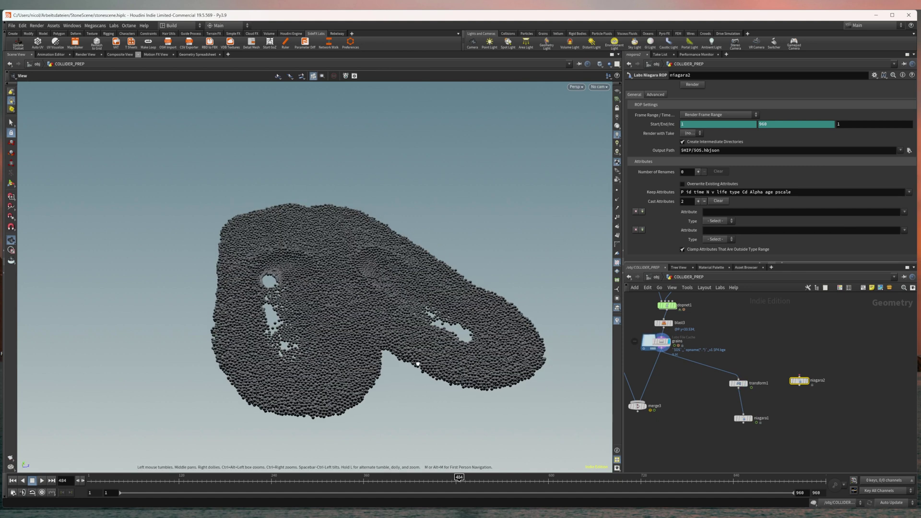
drag(111, 482, 304, 479)
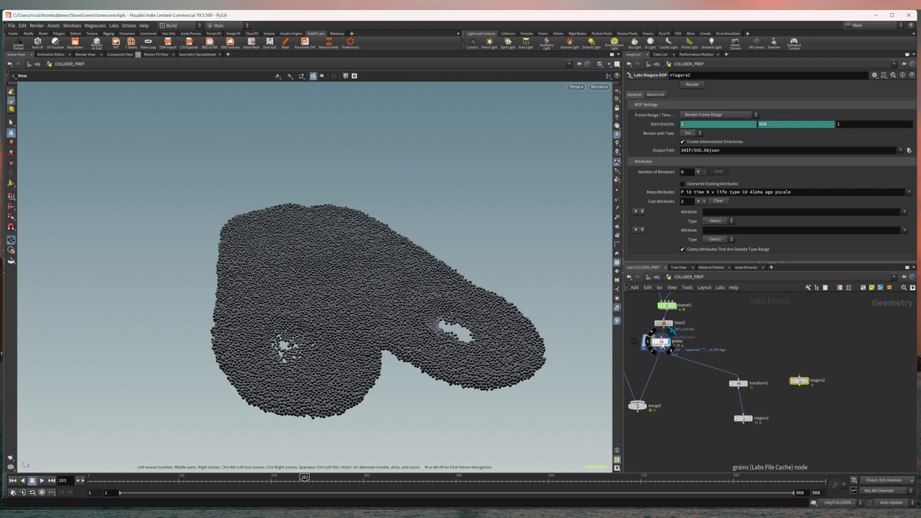
drag(664, 343, 670, 349)
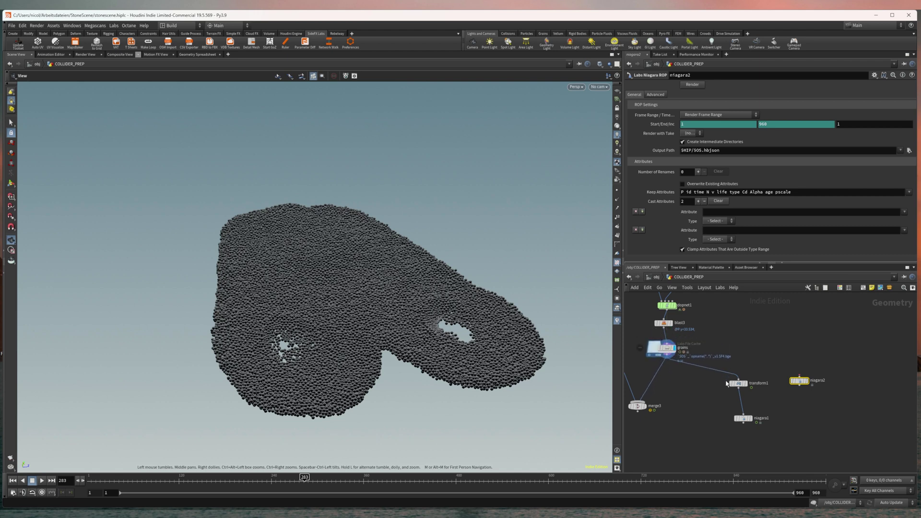
Set the Uniform Scale of the transform1 node to 10
click(737, 383)
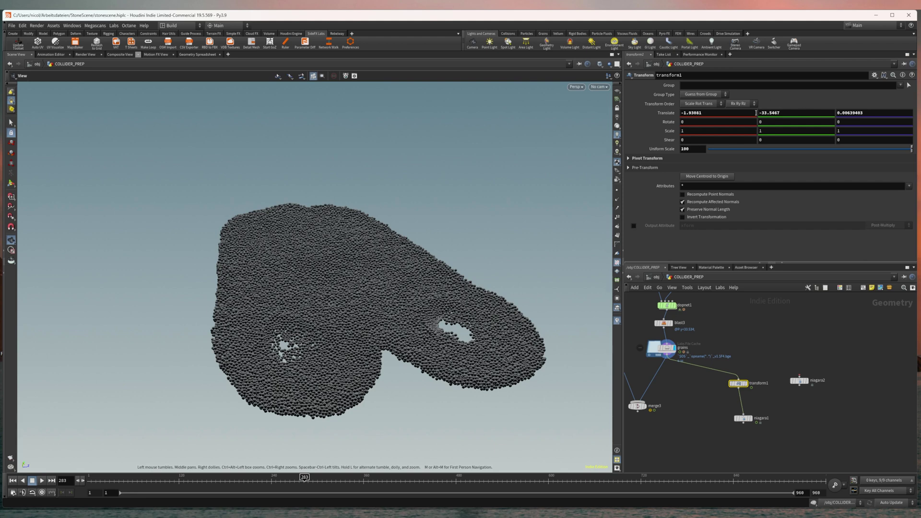
drag(441, 359, 437, 331)
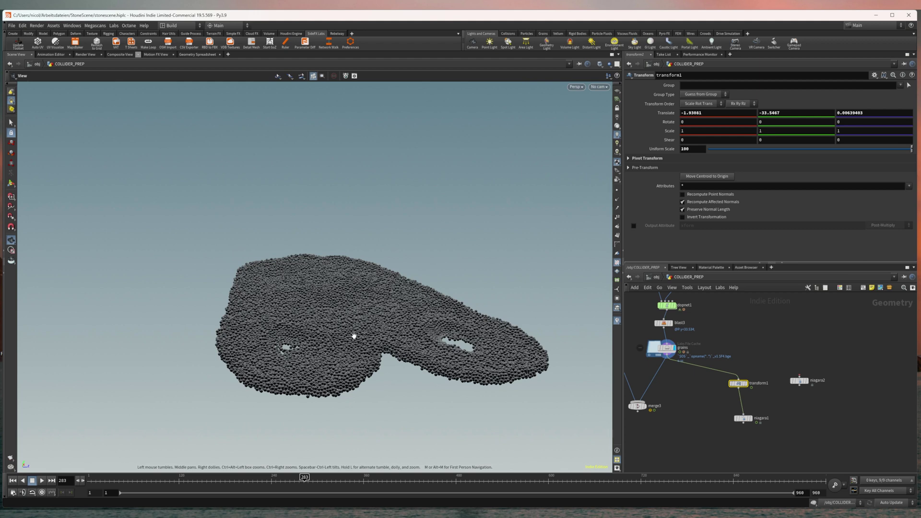
drag(362, 338, 369, 352)
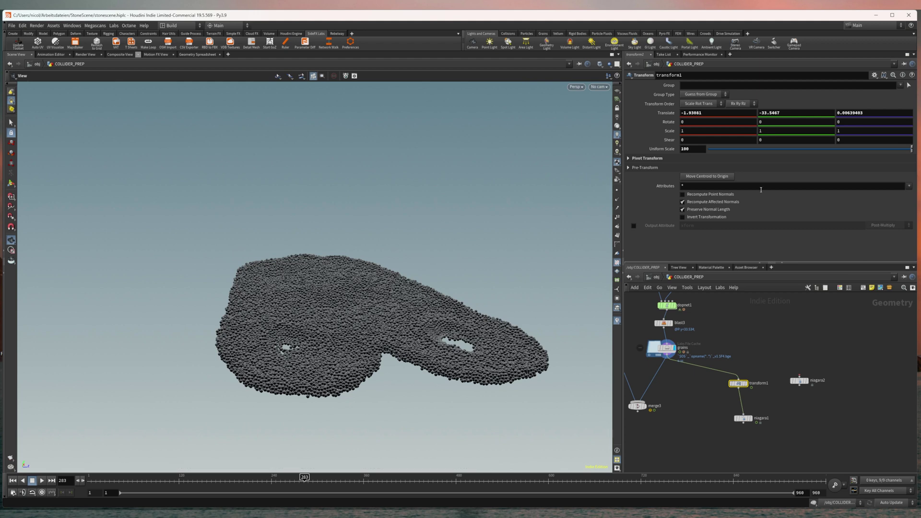
click(696, 150)
key(BackSpace)
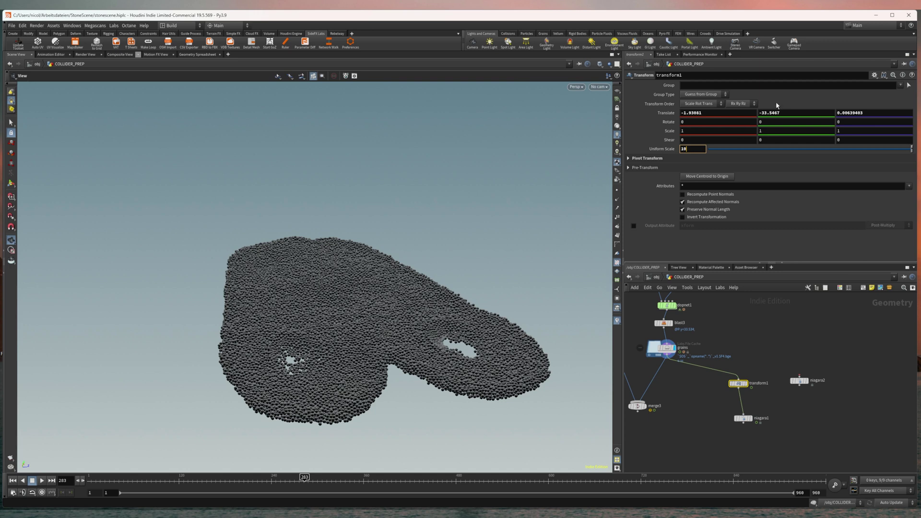
key(Return)
Align niagara1 directly beneath transform1 and delete the unconnected niagara2 node
drag(745, 419, 740, 415)
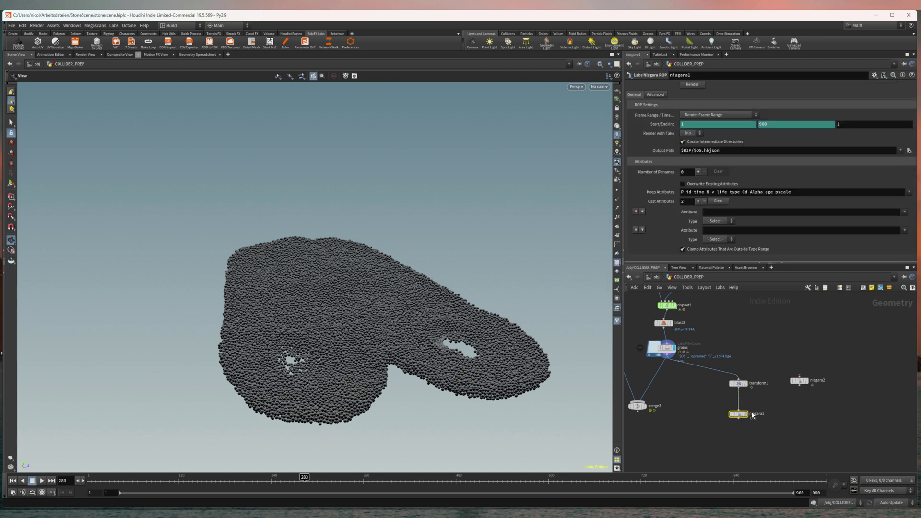
click(799, 381)
key(Delete)
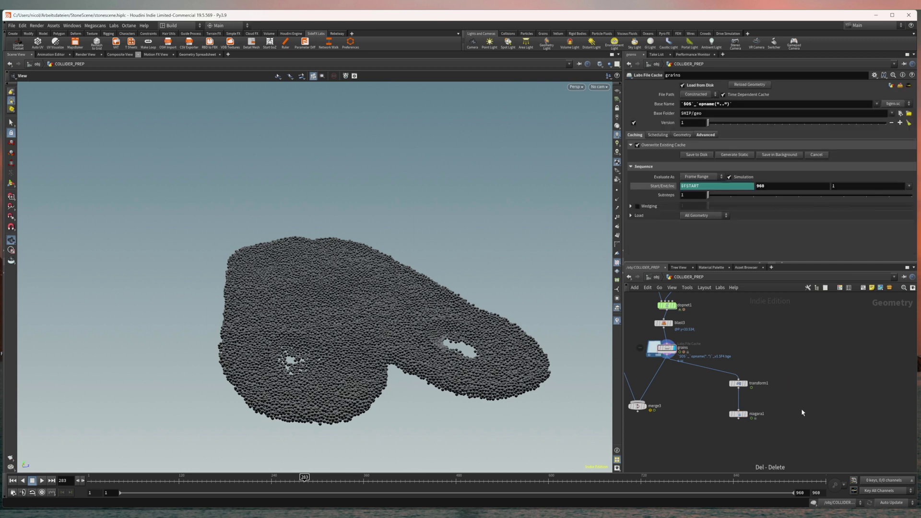
Examine the folder variable, file name and extension in the niagara1 node's output path
click(739, 415)
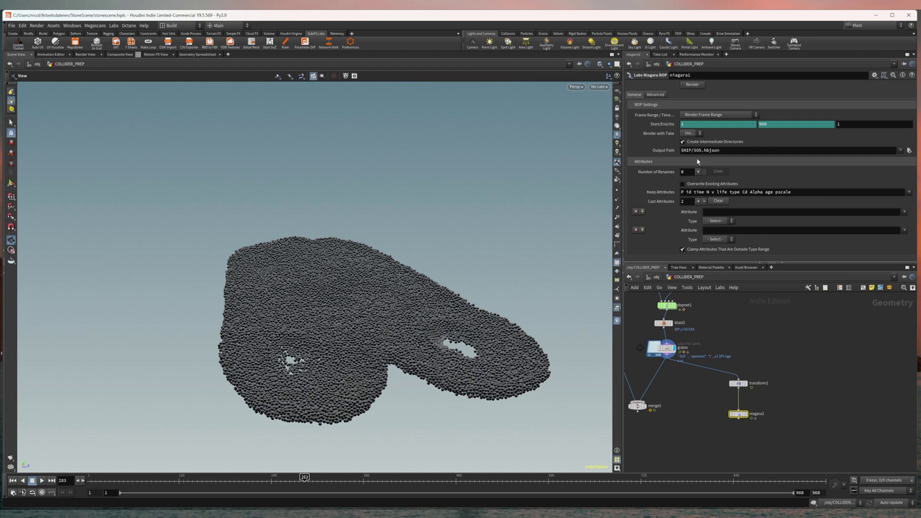
double_click(683, 150)
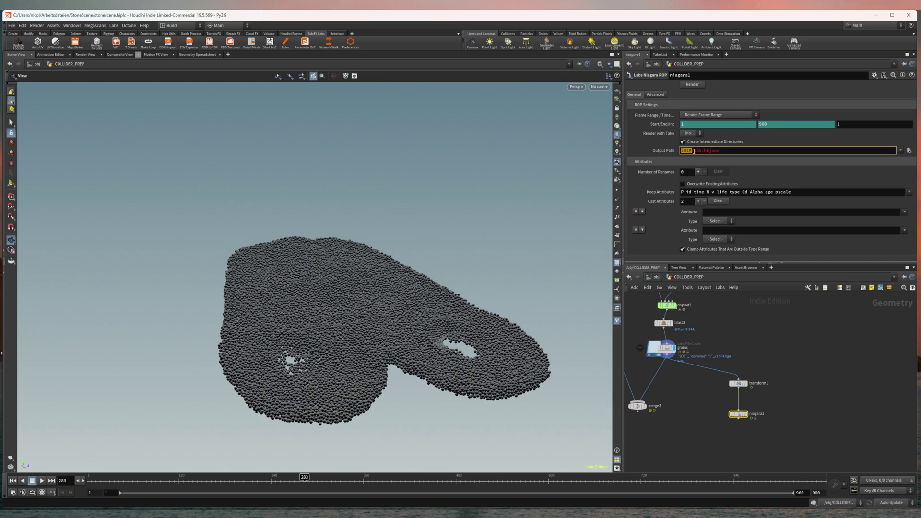
double_click(696, 150)
click(703, 150)
drag(720, 150, 703, 151)
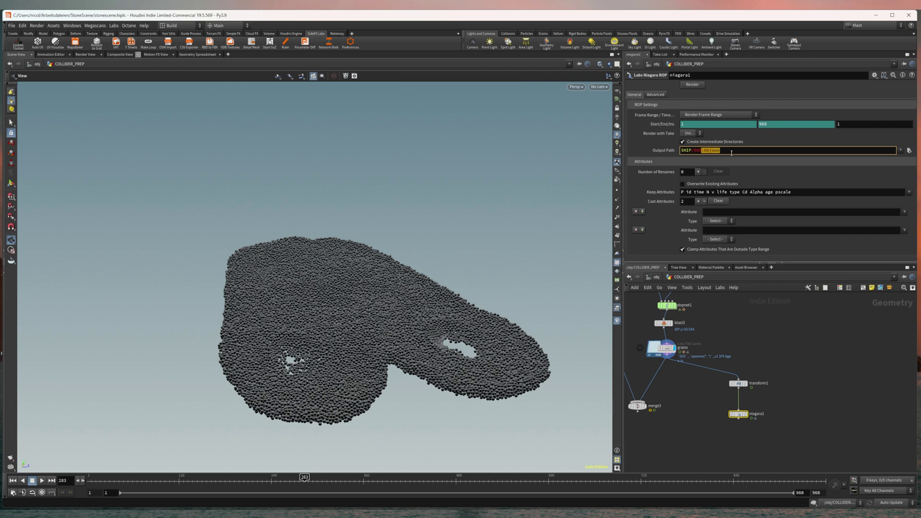
click(701, 150)
drag(701, 151, 695, 150)
drag(720, 151, 704, 152)
click(767, 139)
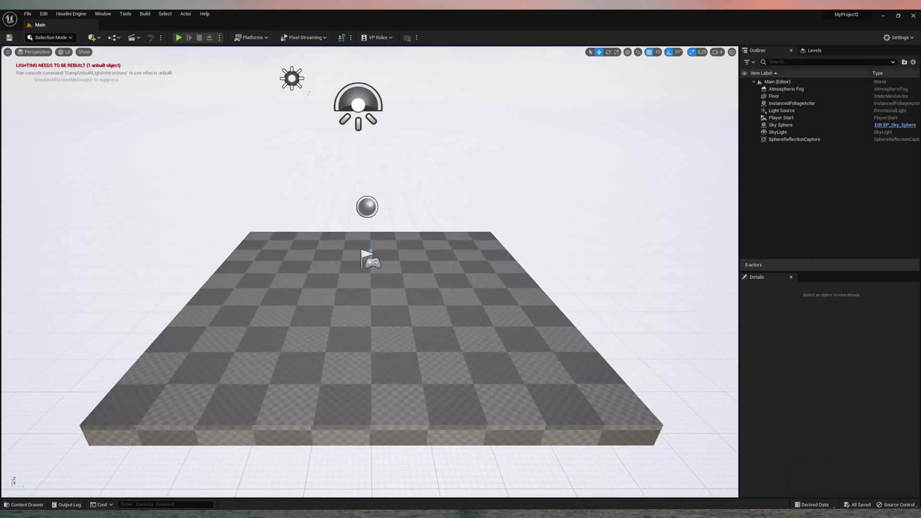
Switch to Unreal Editor and delete all actors from the Main level, including the referenced Light Source
mouse_move(370, 272)
right_down()
mouse_move(407, 245)
mouse_move(368, 270)
mouse_move(377, 288)
mouse_move(374, 273)
right_up()
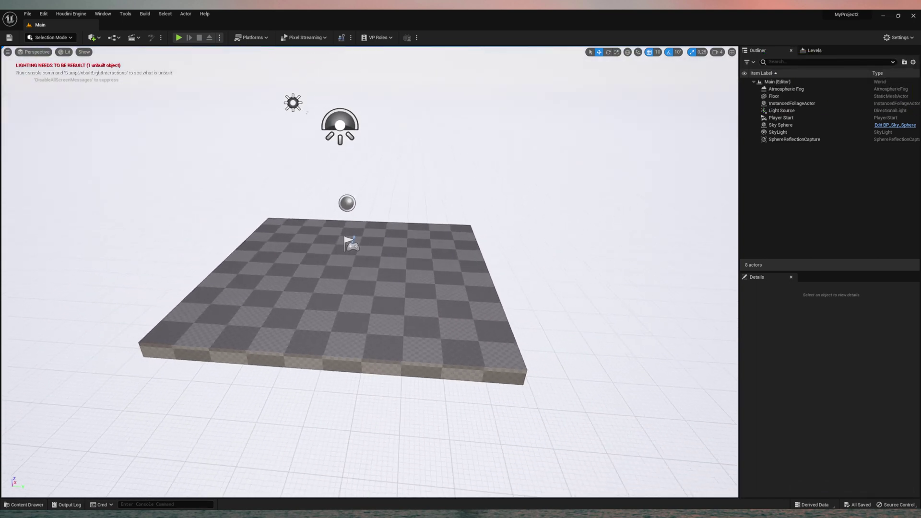
right_drag(446, 243, 432, 255)
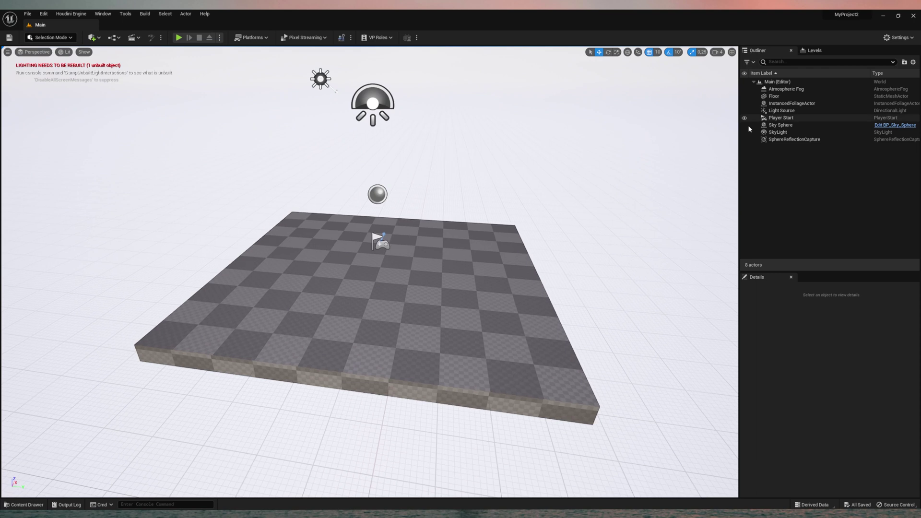
click(779, 140)
shift+click(788, 96)
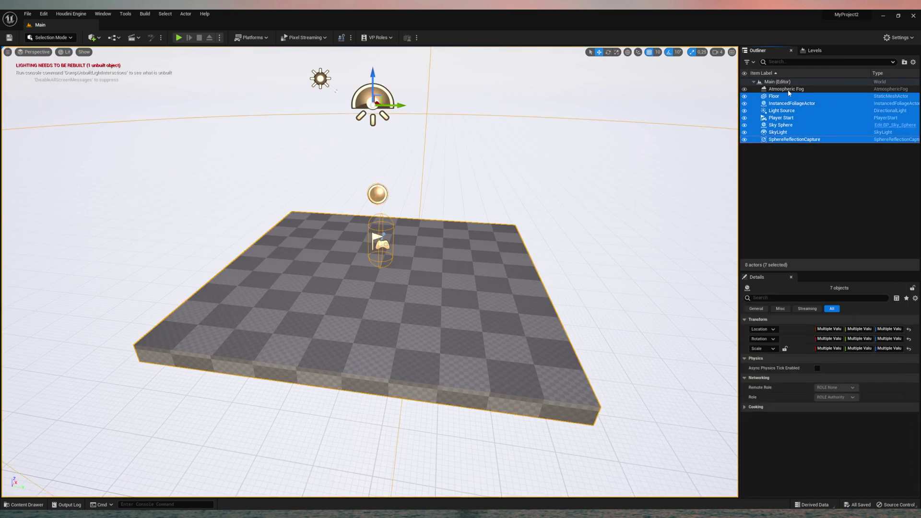
shift+click(789, 90)
key(Delete)
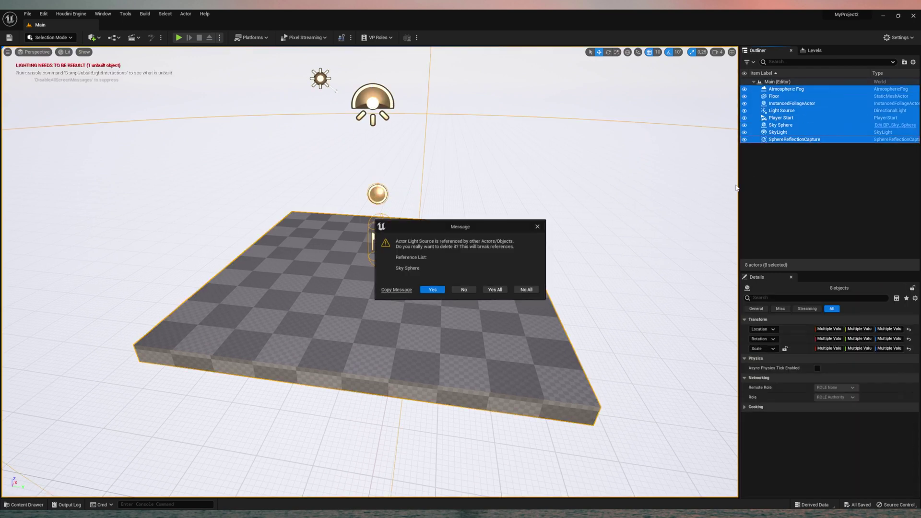
click(434, 289)
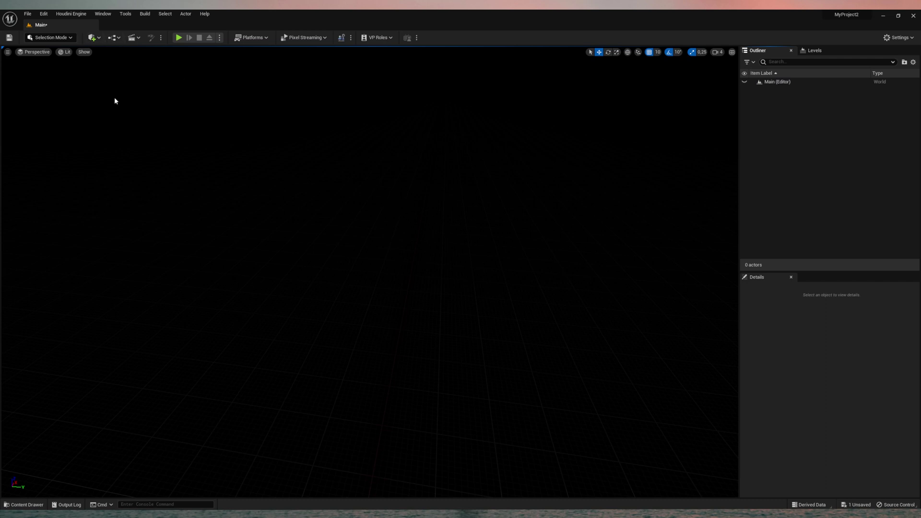
Enable the Houdini Niagara plugin with an editor restart, and recheck it by searching the plugins for "nia"
click(45, 13)
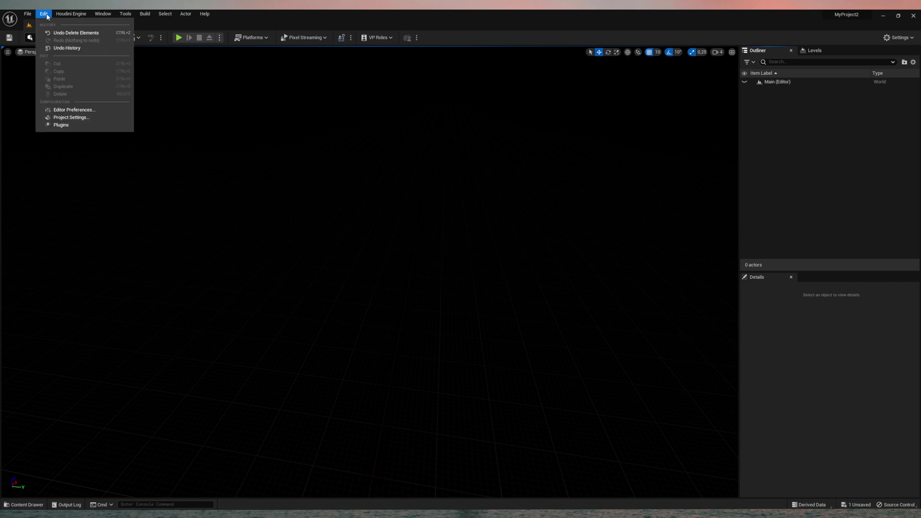
click(76, 125)
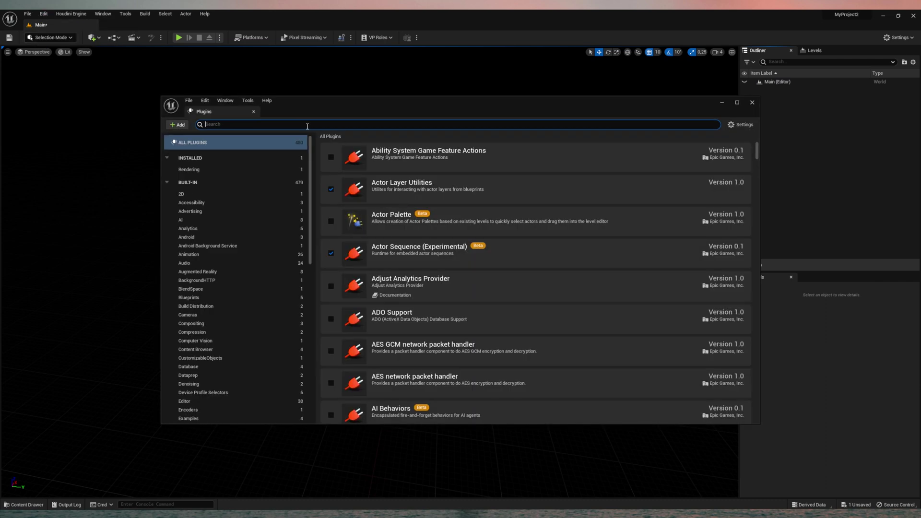
text(nia)
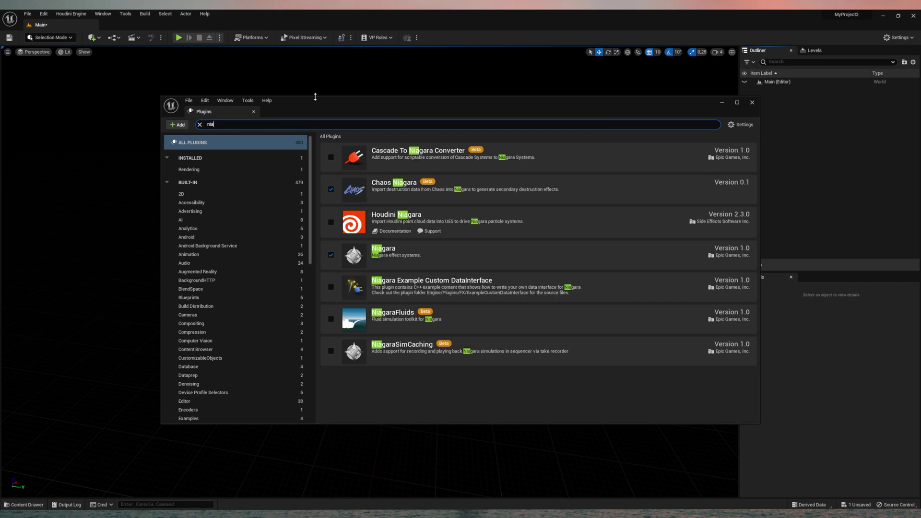
click(331, 222)
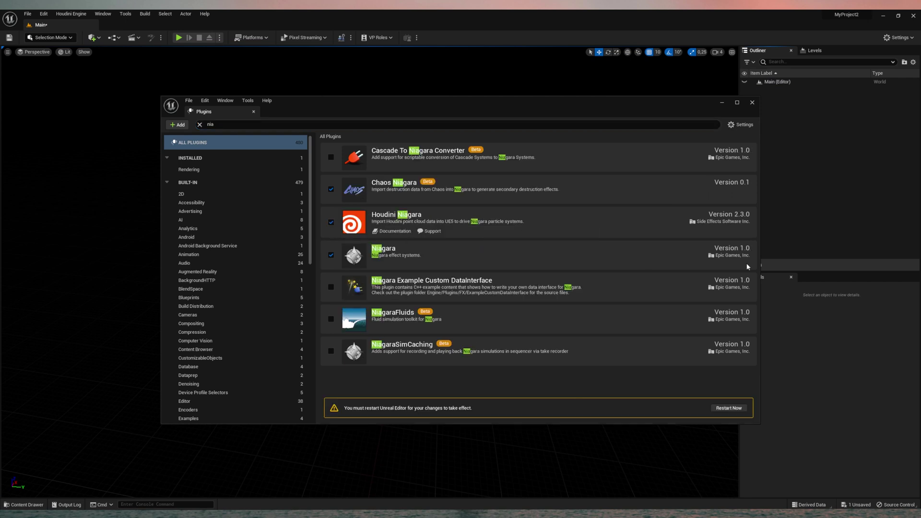
click(728, 408)
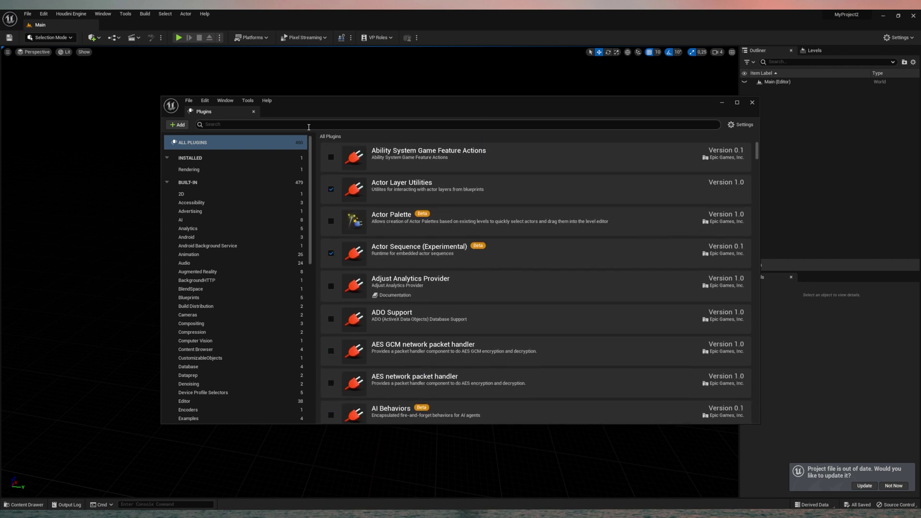
text(nia)
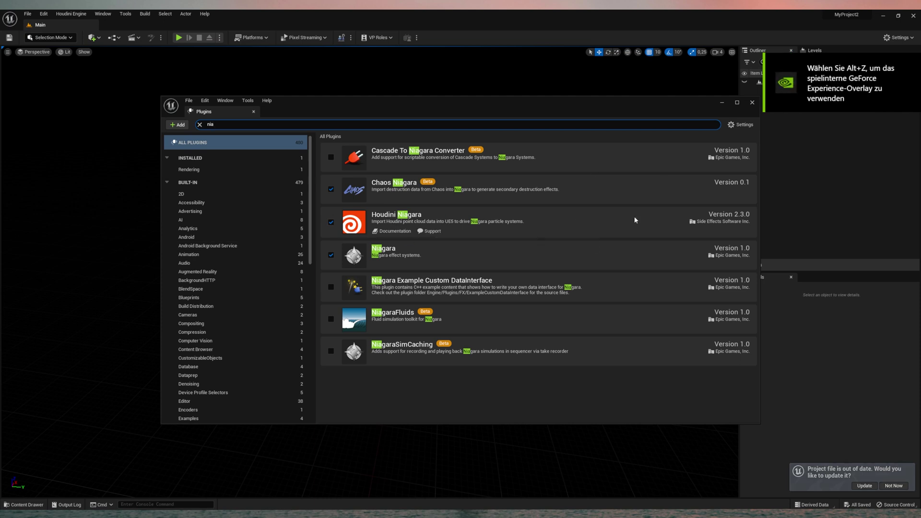
Import niagara1.hbjson from the StoneScene folder into the project's Content folder
click(752, 102)
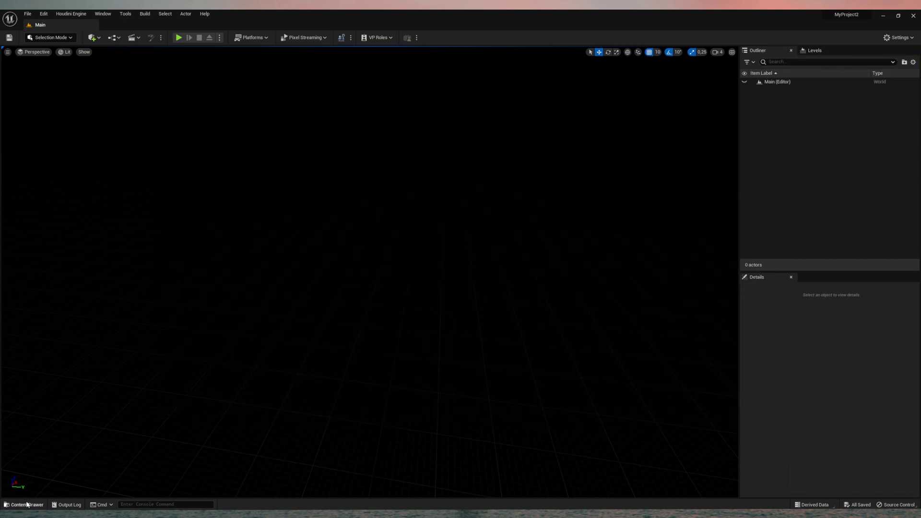
click(24, 505)
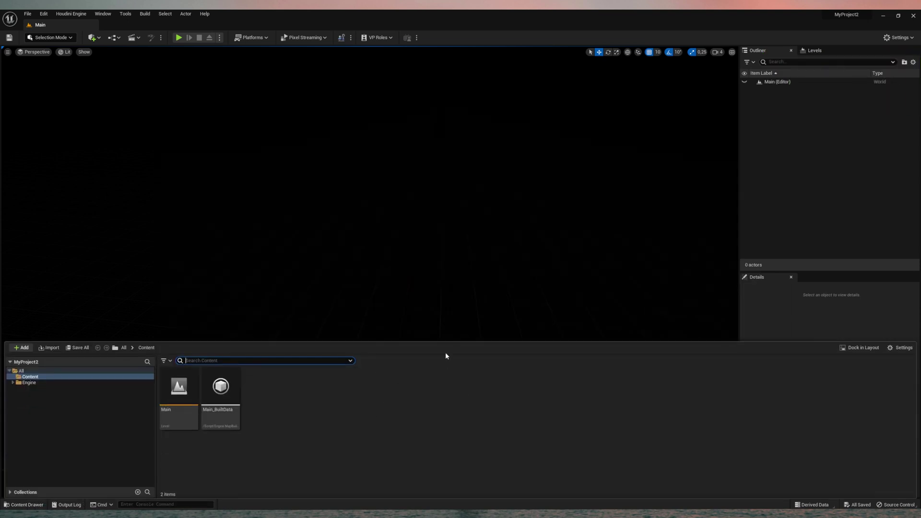
drag(0, 103, 569, 104)
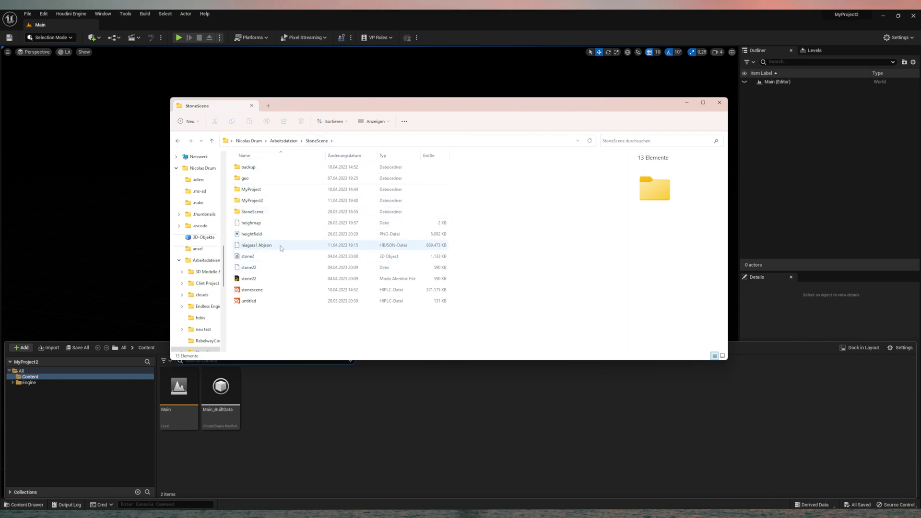
click(253, 247)
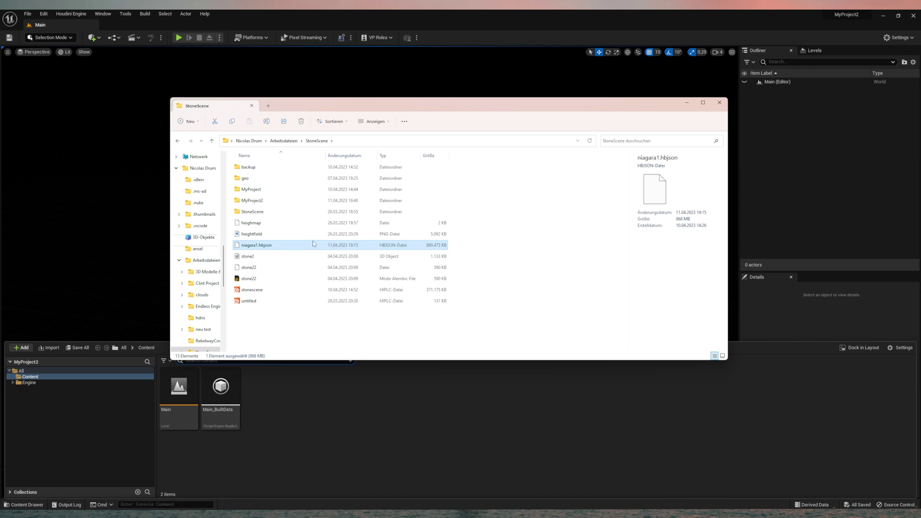
click(254, 246)
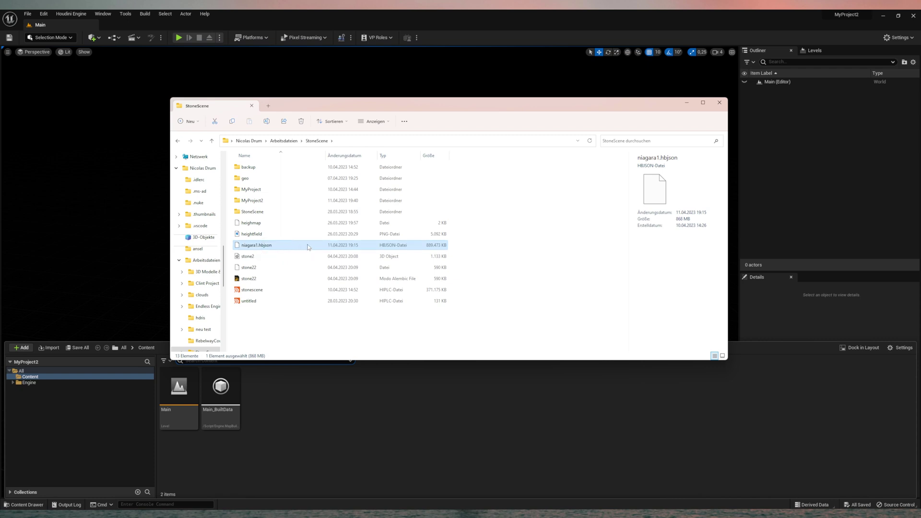
key(F2)
click(316, 246)
drag(323, 248, 344, 420)
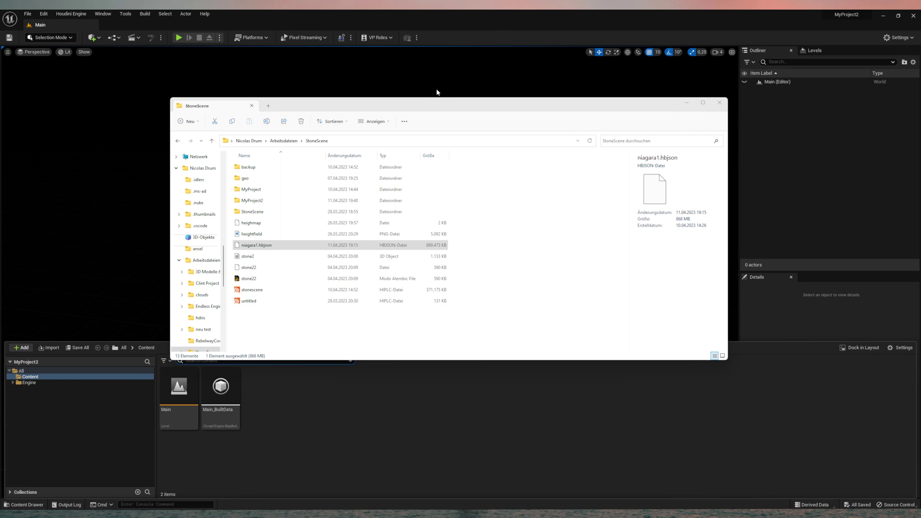
click(685, 103)
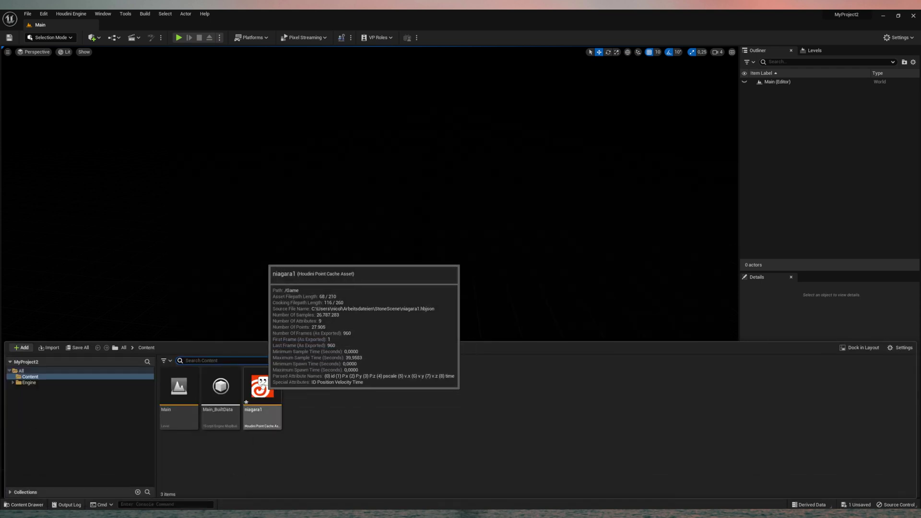
click(259, 385)
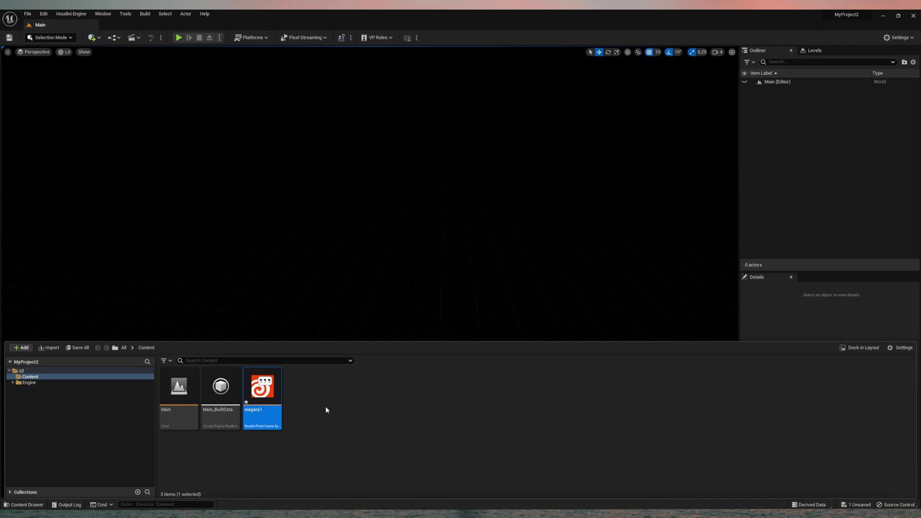
click(338, 410)
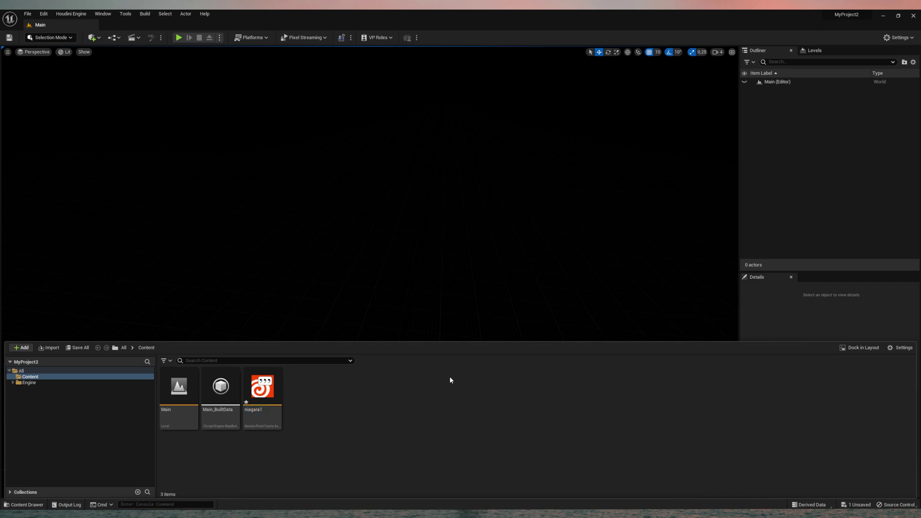
Create an empty Niagara system in the Content folder with its default name and open it for editing
right_click(385, 406)
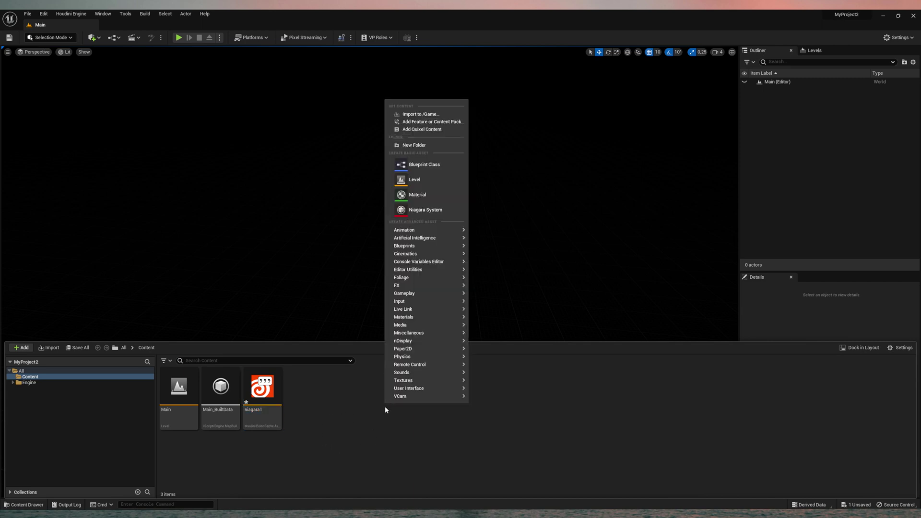
click(424, 209)
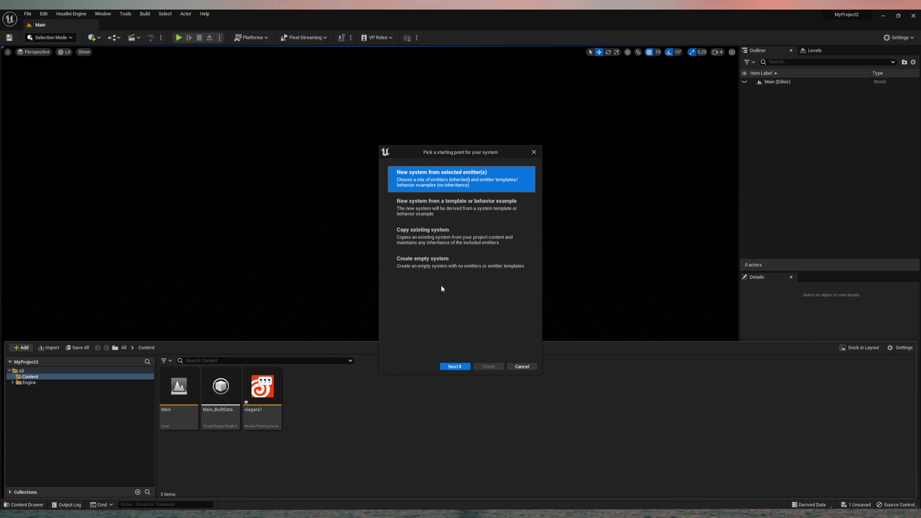
click(461, 262)
click(489, 367)
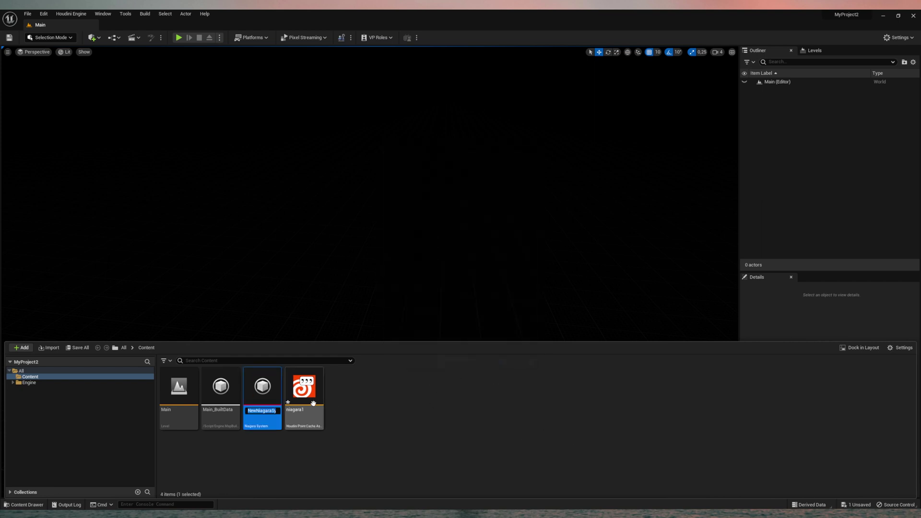
double_click(274, 390)
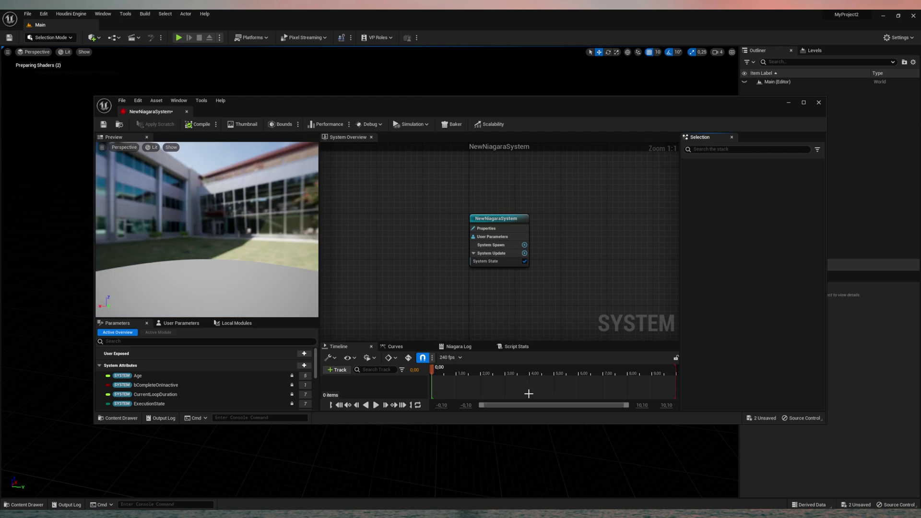
Add the Houdini Niagara Basic parent emitter to the system, listing emitters from all sources and outside the library
drag(512, 220, 437, 203)
click(482, 239)
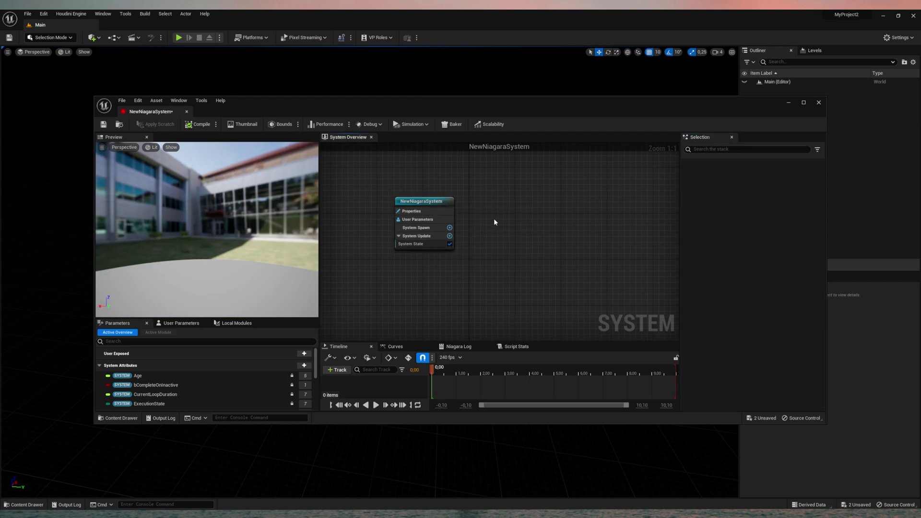
right_click(503, 208)
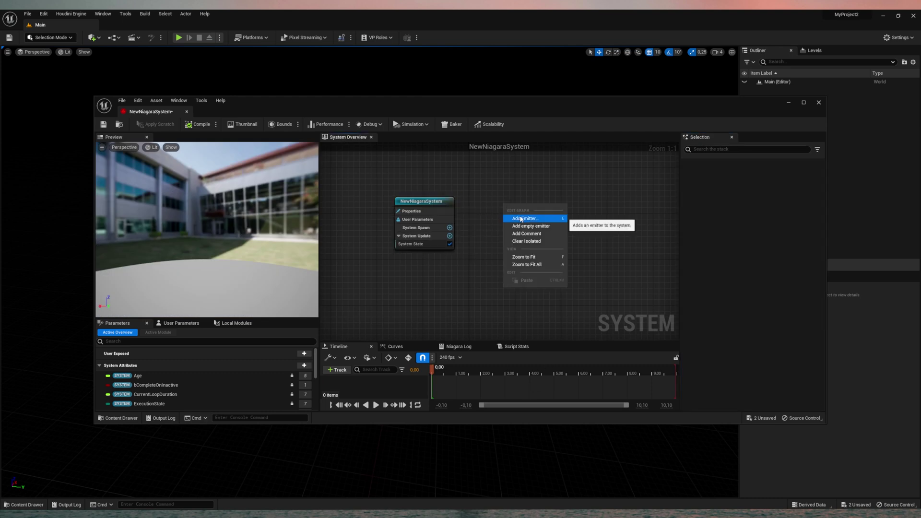
click(521, 219)
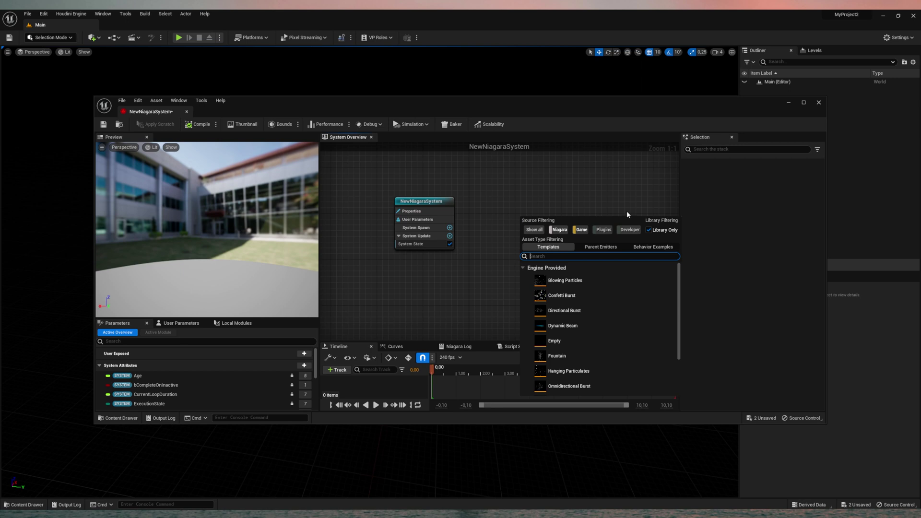
click(595, 247)
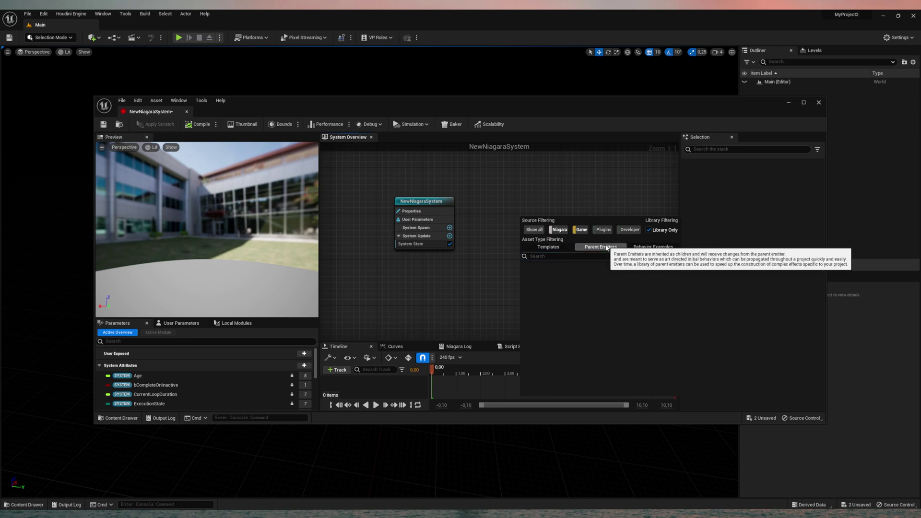
click(649, 231)
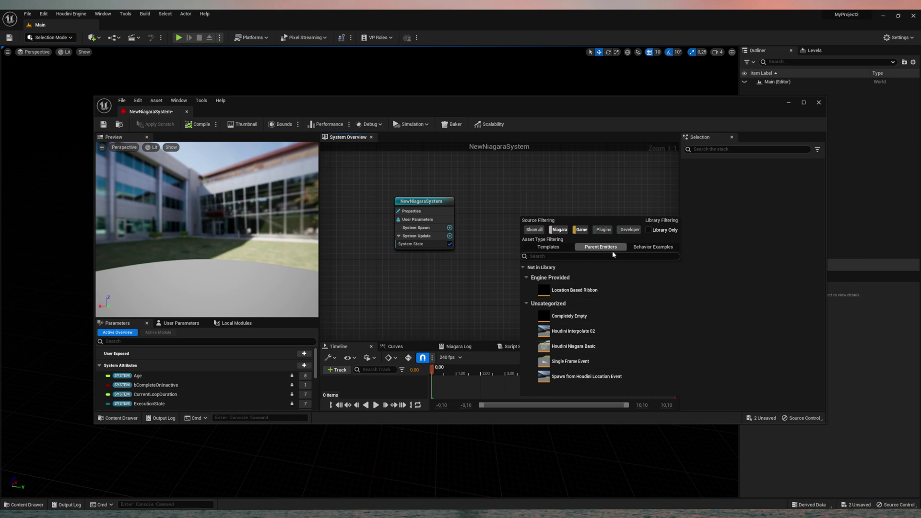
click(605, 230)
click(655, 231)
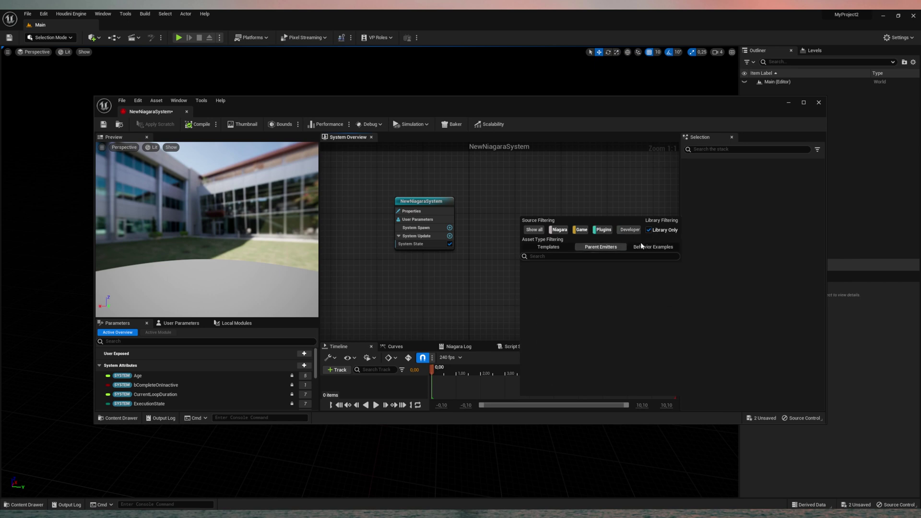
click(630, 230)
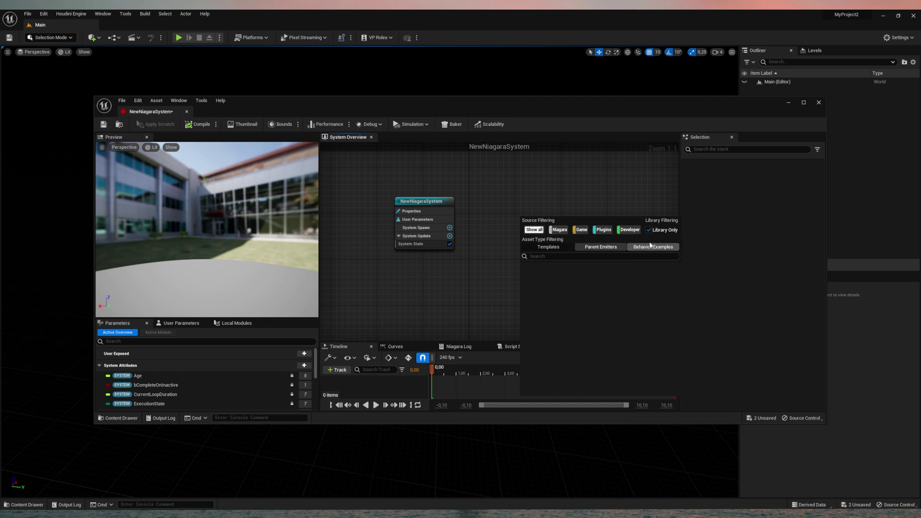
click(649, 231)
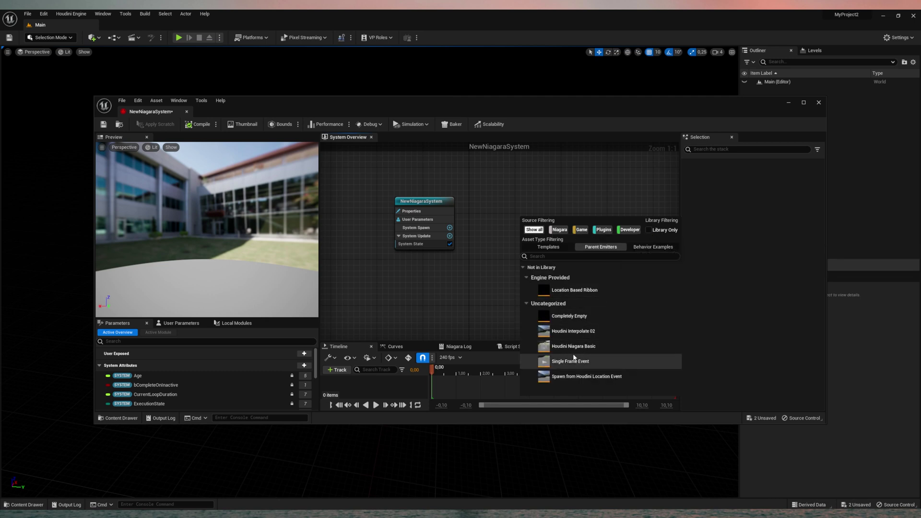
double_click(566, 347)
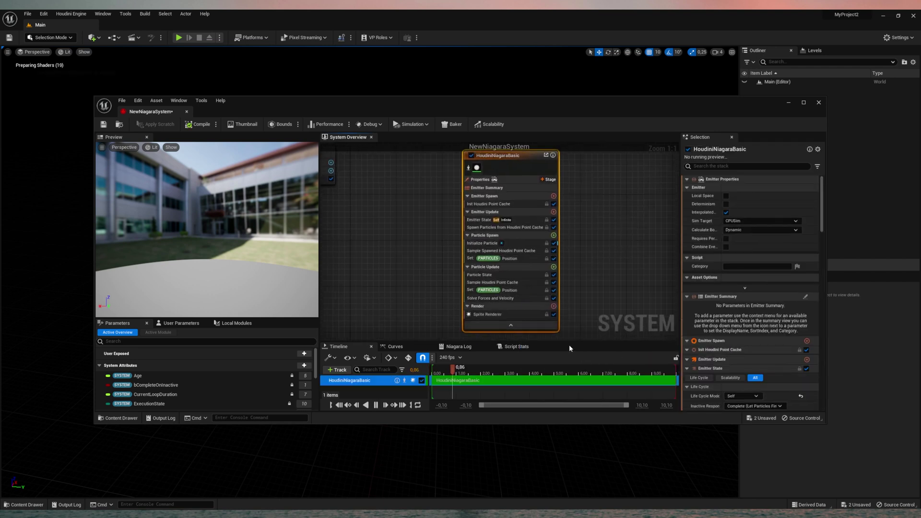
Examine the emitter's default particles in the preview at different times on the timeline
drag(472, 369, 518, 369)
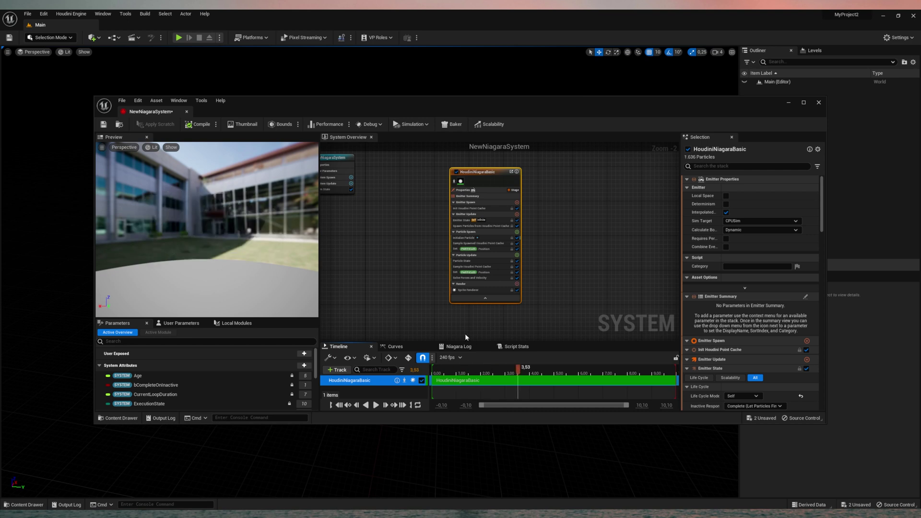
drag(249, 244, 246, 307)
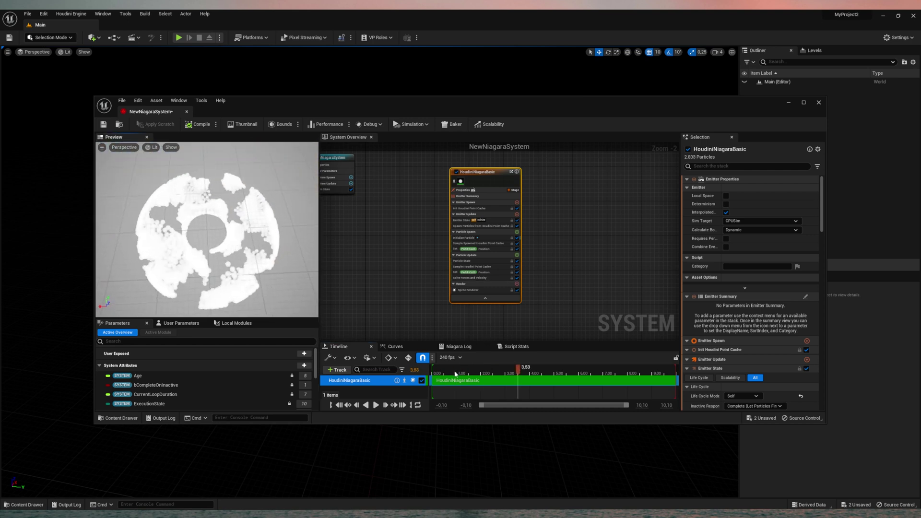
drag(518, 369, 438, 373)
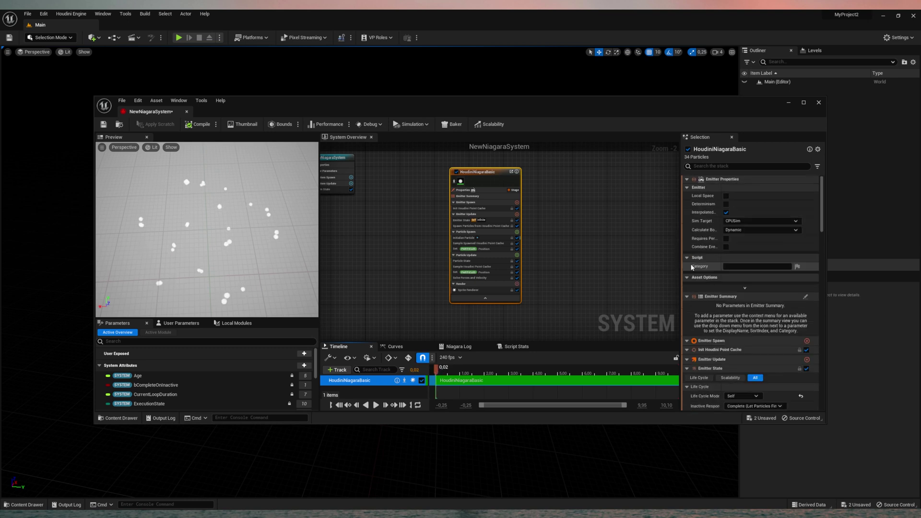
Assign the niagara1 point cache to the emitter's Spawn Particles, Sample Spawned and Sample Houdini Point Cache modules
scroll(697, 266, down, 8)
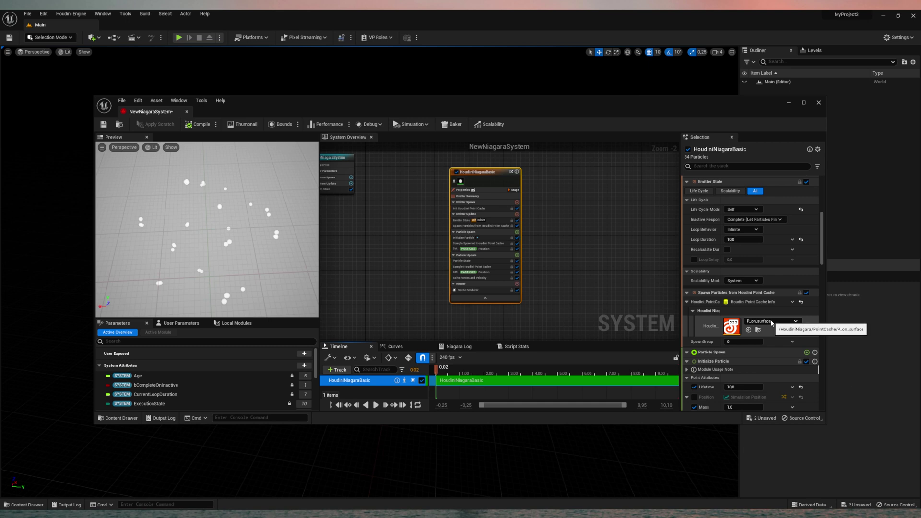
click(796, 321)
click(786, 414)
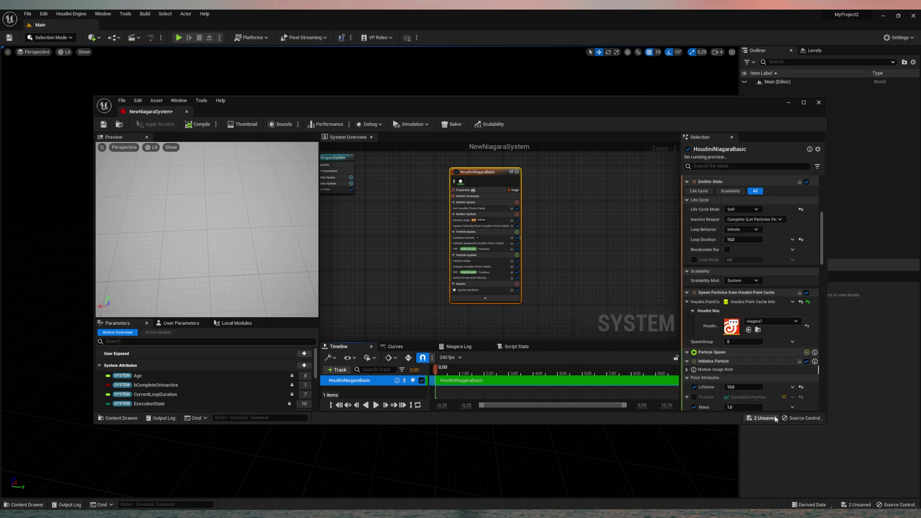
scroll(709, 299, down, 10)
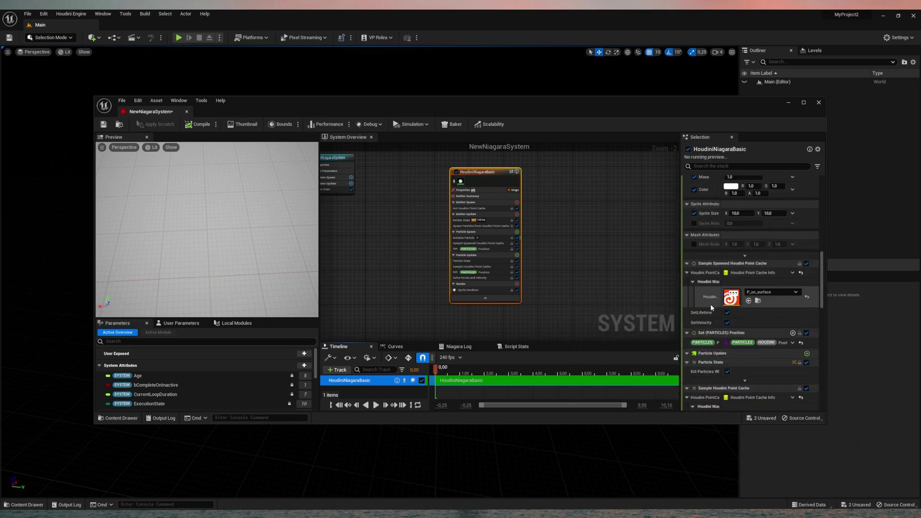
click(773, 292)
click(787, 383)
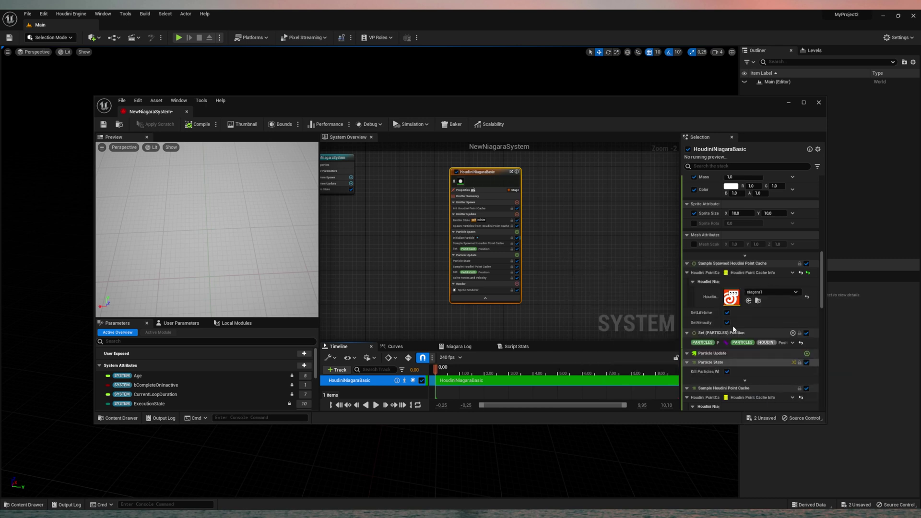
scroll(691, 291, down, 4)
scroll(691, 293, down, 4)
click(773, 232)
click(787, 325)
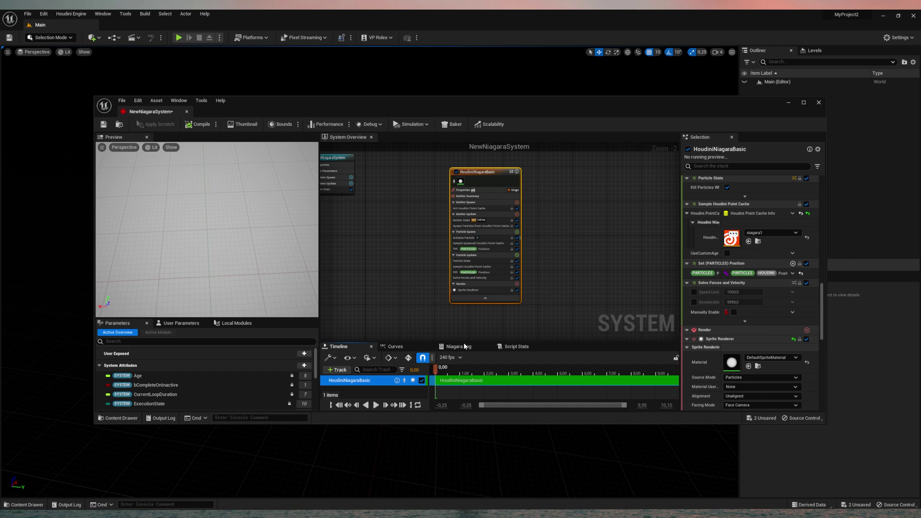
Play the niagara1 simulation, examine the whole particle shape in the preview, and pause playback
click(375, 405)
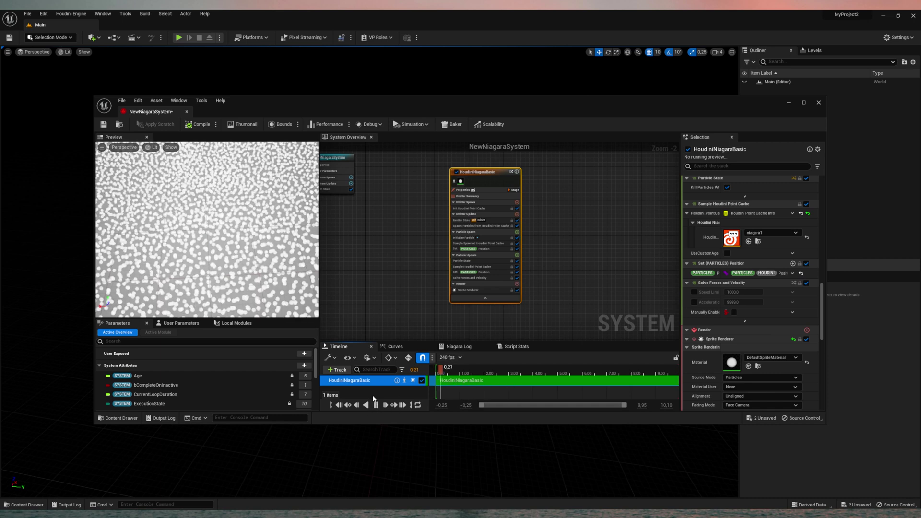
drag(206, 250, 261, 254)
scroll(207, 229, down, 5)
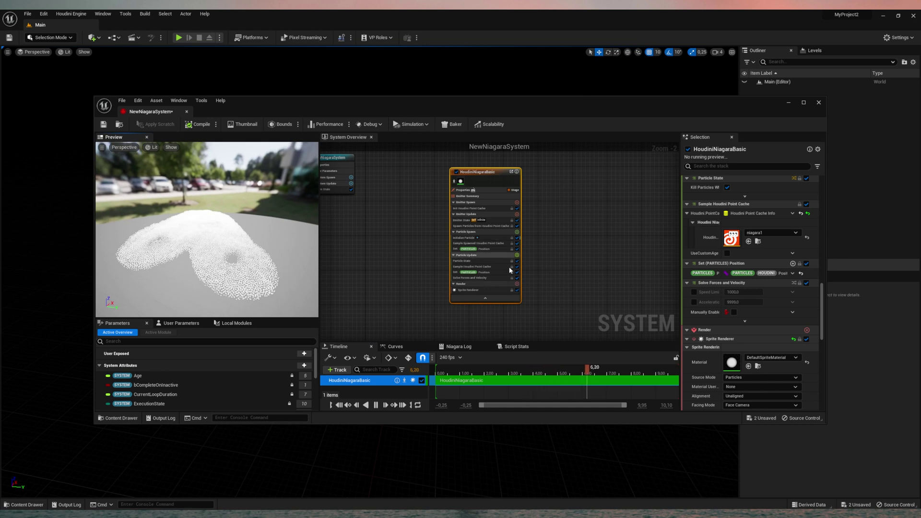
click(377, 406)
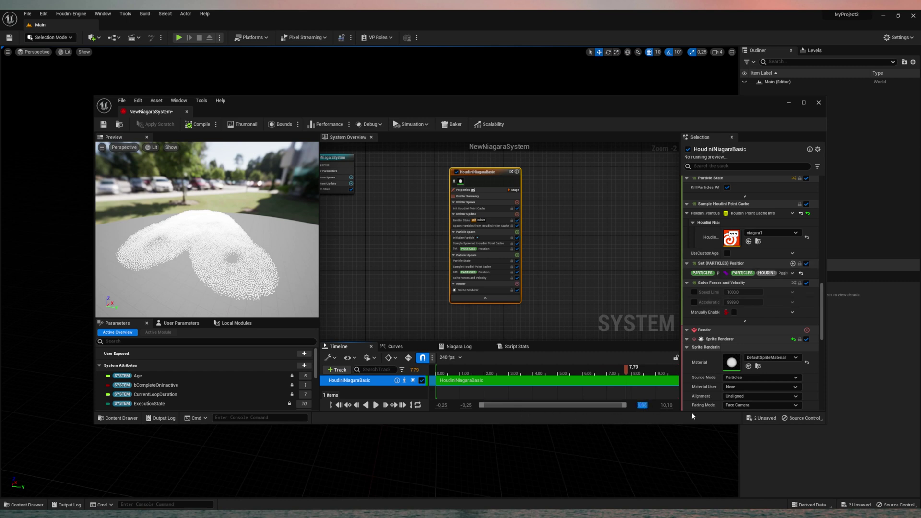
Set the end of the timeline range to 40 and try to stretch the HoudiniNiagaraBasic section across it
text(40)
click(672, 407)
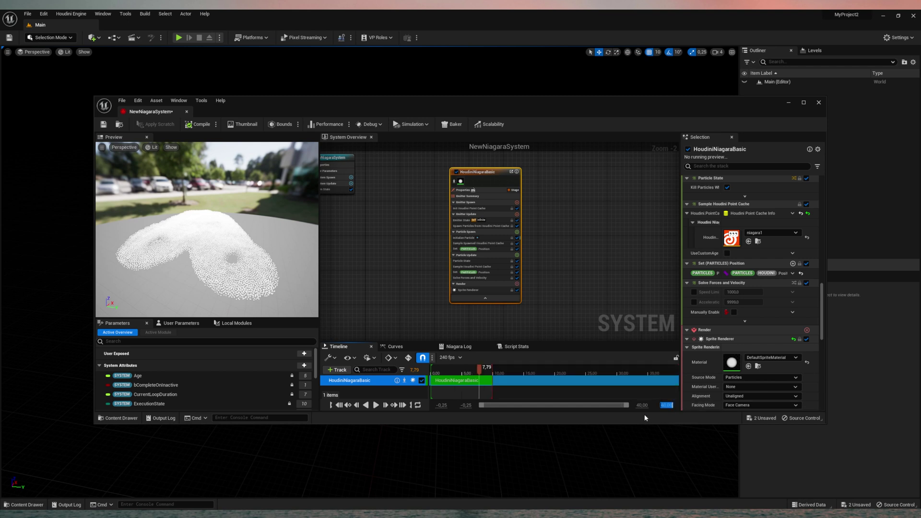
drag(492, 379, 676, 381)
key(ctrl+z)
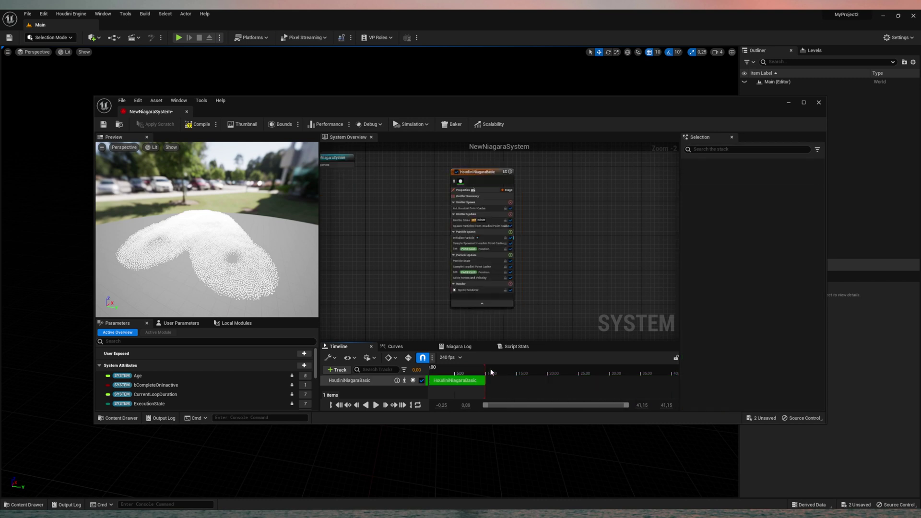
Set the timeline's end to 40 and extend the HoudiniNiagaraBasic section over the whole range, checking the particles at an earlier time
drag(485, 374, 675, 373)
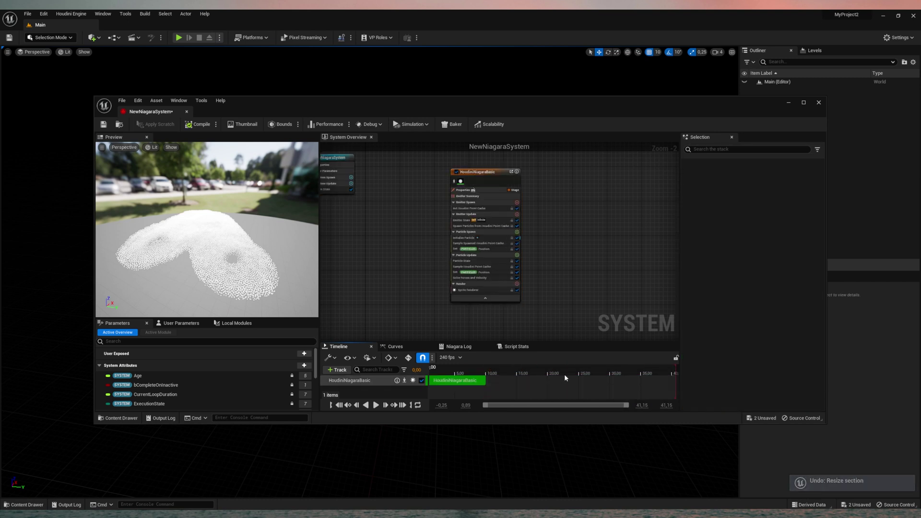
click(667, 406)
text(4)
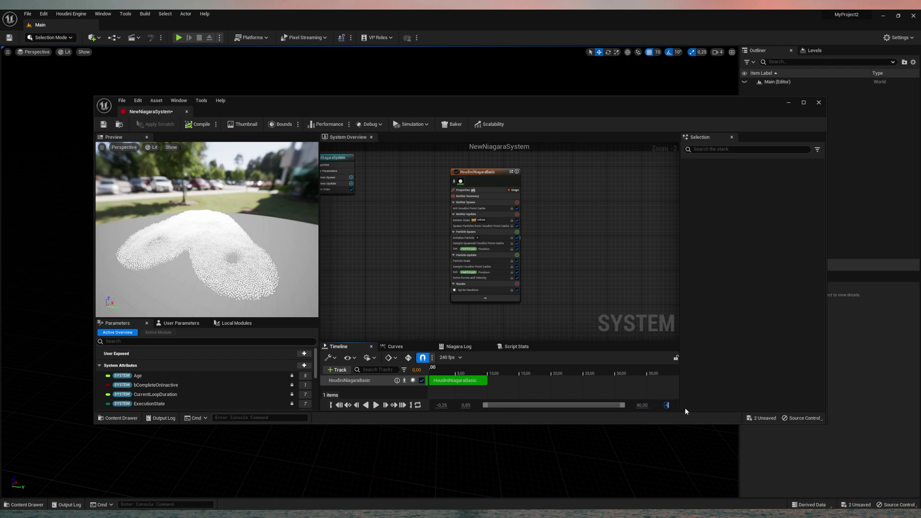
text(0)
key(Return)
click(464, 379)
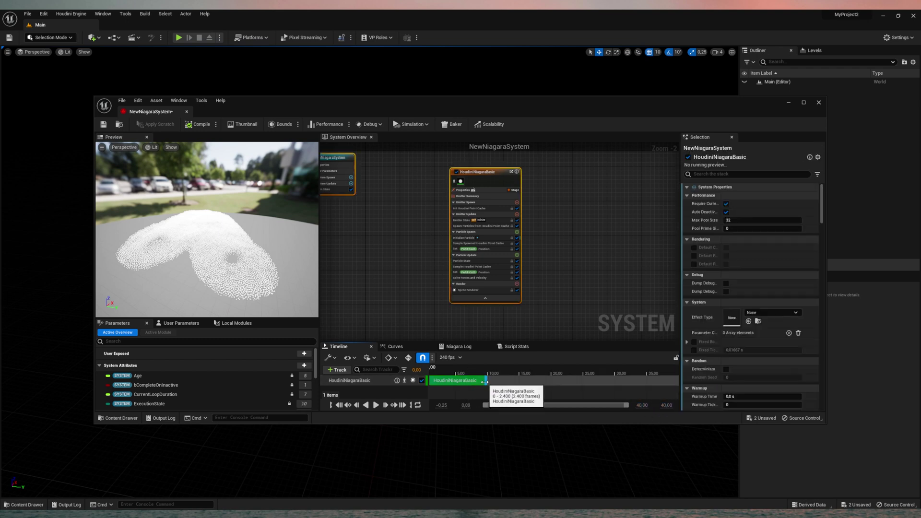
drag(484, 382, 678, 387)
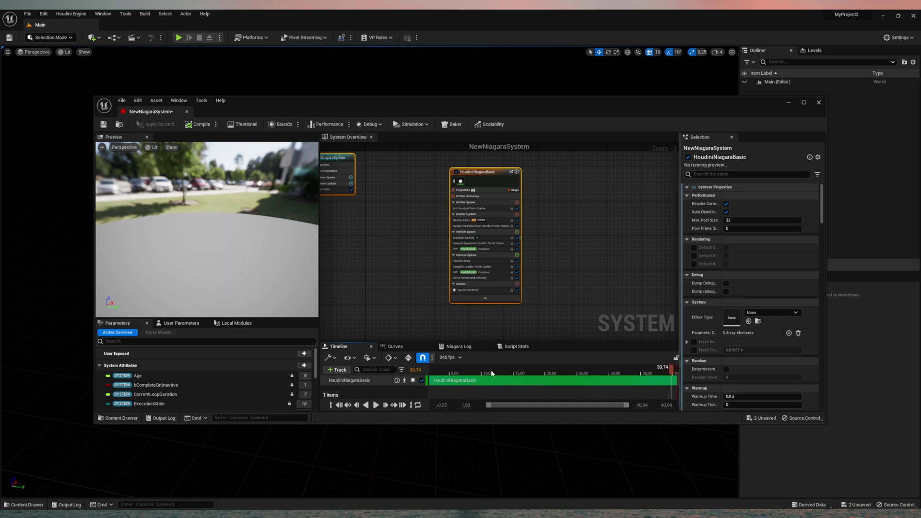
drag(464, 373, 499, 375)
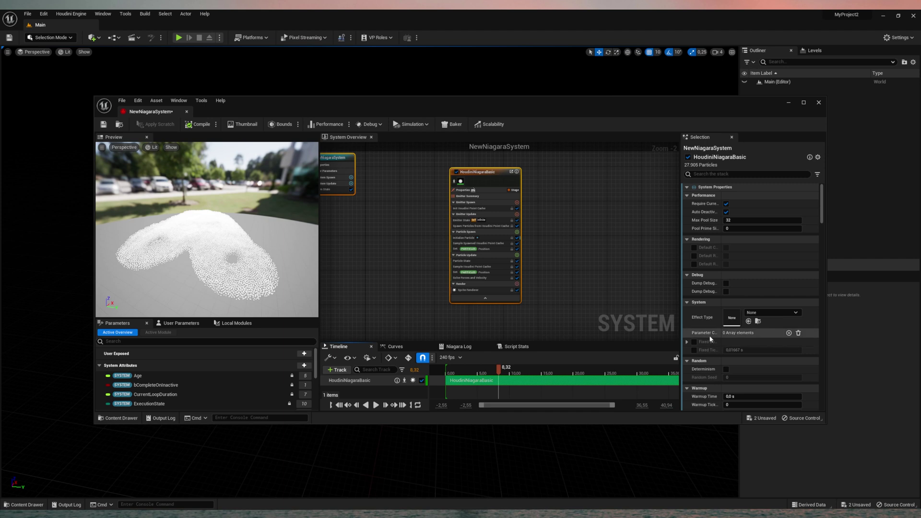
Set the HoudiniNiagaraBasic emitter's Loop Duration and the Initialize Particle Lifetime to 40
click(490, 175)
scroll(695, 247, down, 4)
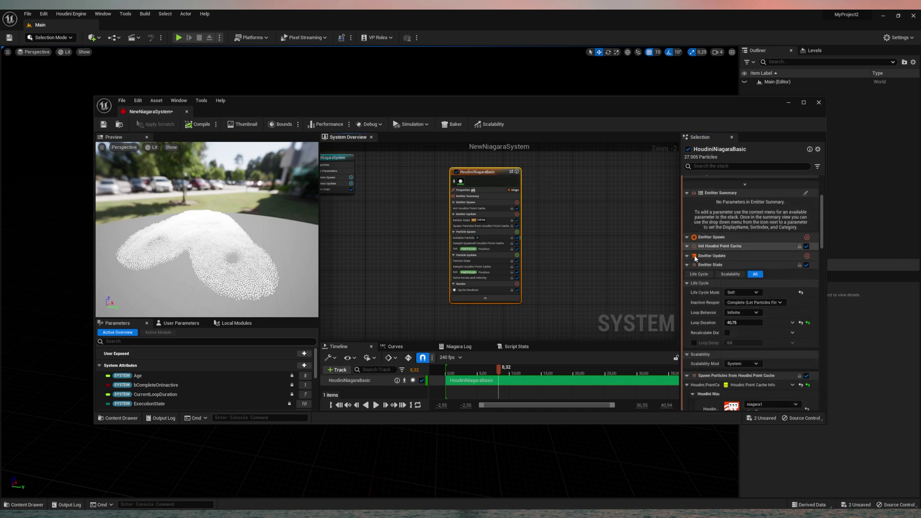
click(753, 323)
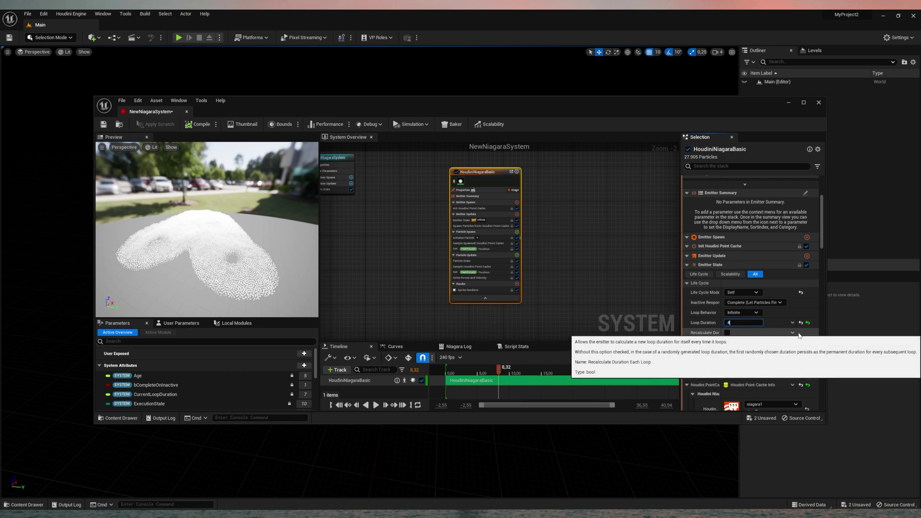
text(40)
key(Return)
scroll(767, 342, down, 5)
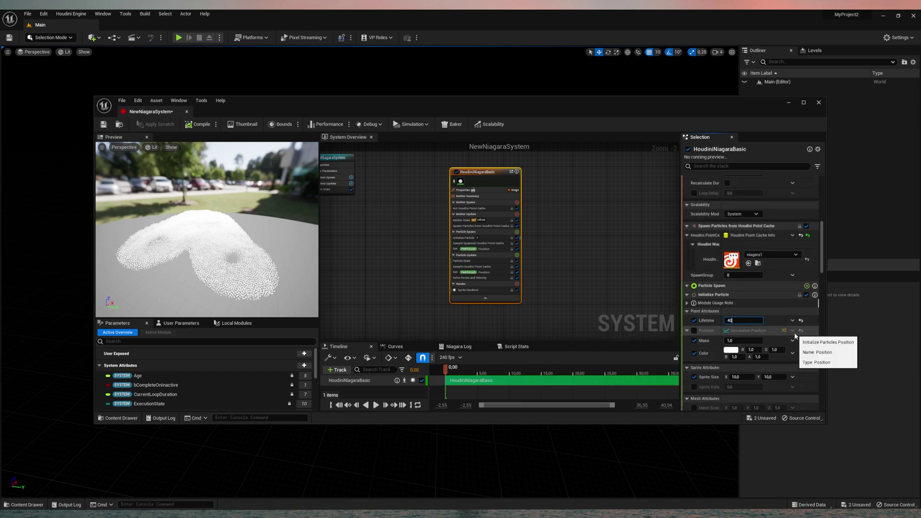
Set the timeline's display rate to 24 fps, then play the simulation and view the particles up close in the preview
click(460, 358)
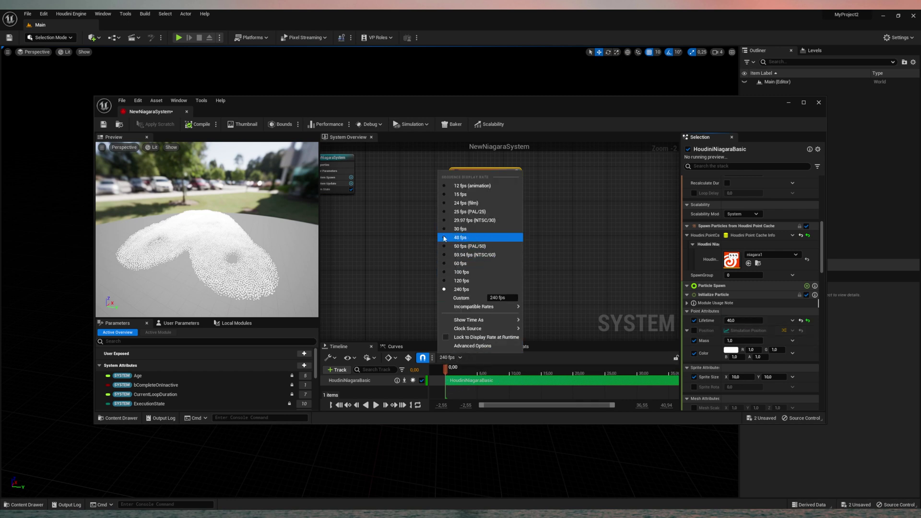
click(446, 203)
click(508, 372)
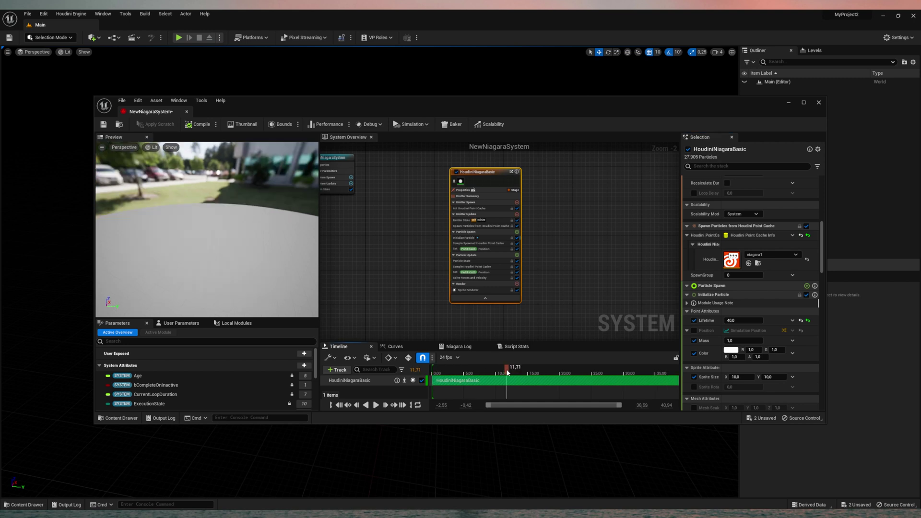
click(375, 405)
drag(246, 264, 216, 247)
scroll(247, 264, up, 4)
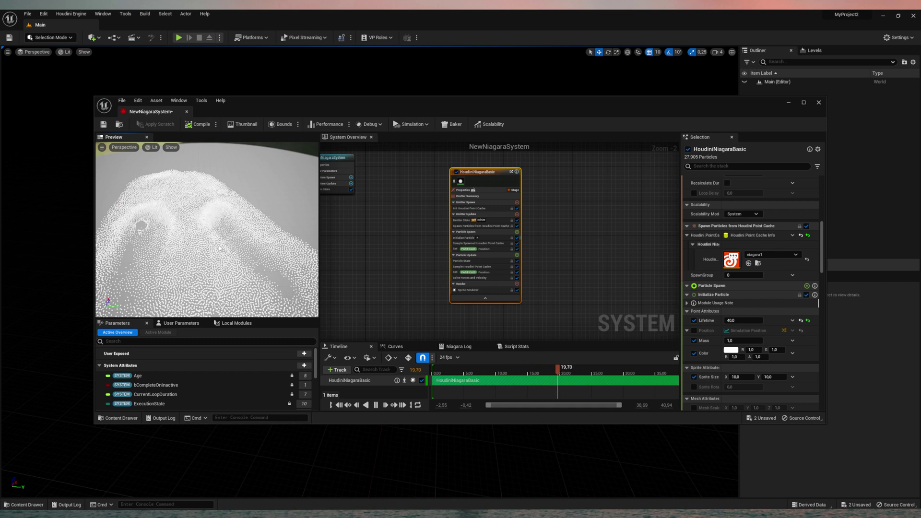
Turn on the particle counts display in the Niagara preview
click(237, 323)
click(171, 147)
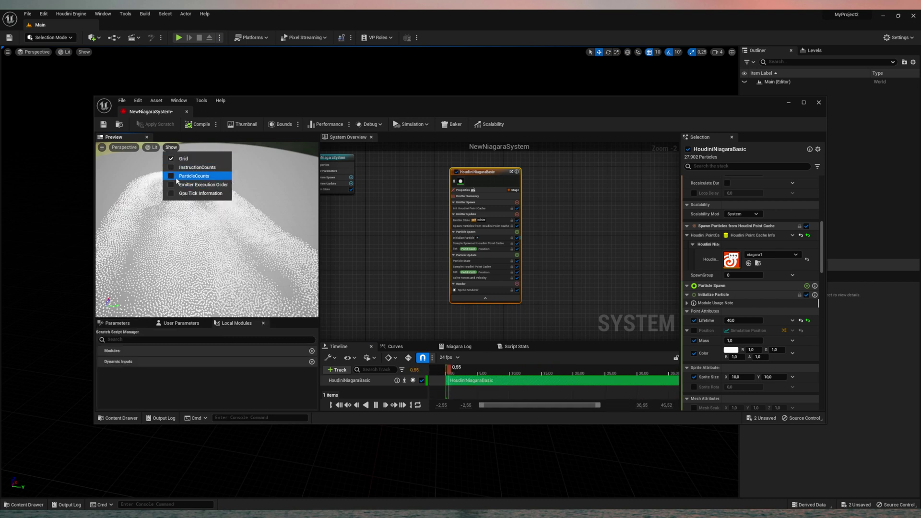
click(194, 176)
click(174, 149)
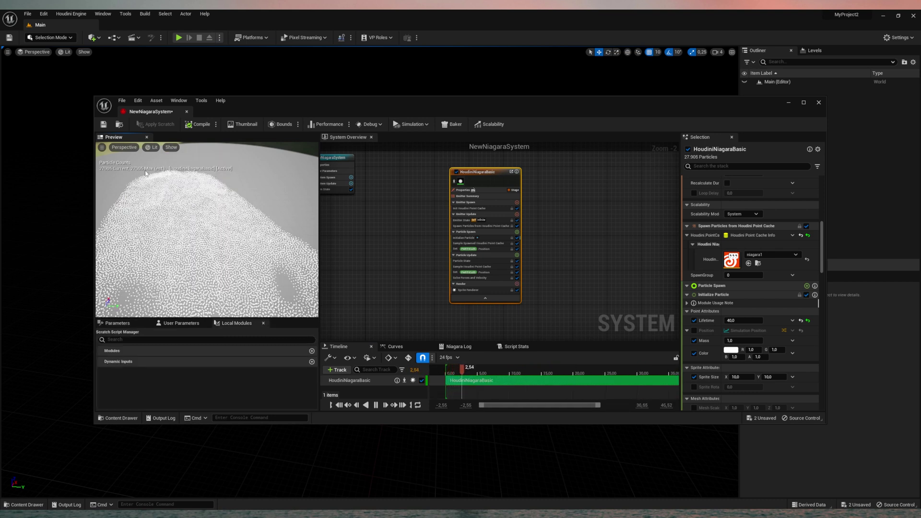
Play the simulation from around 11 on the timeline and examine the moving particles from several angles in the preview
drag(241, 245, 194, 220)
drag(492, 367, 542, 372)
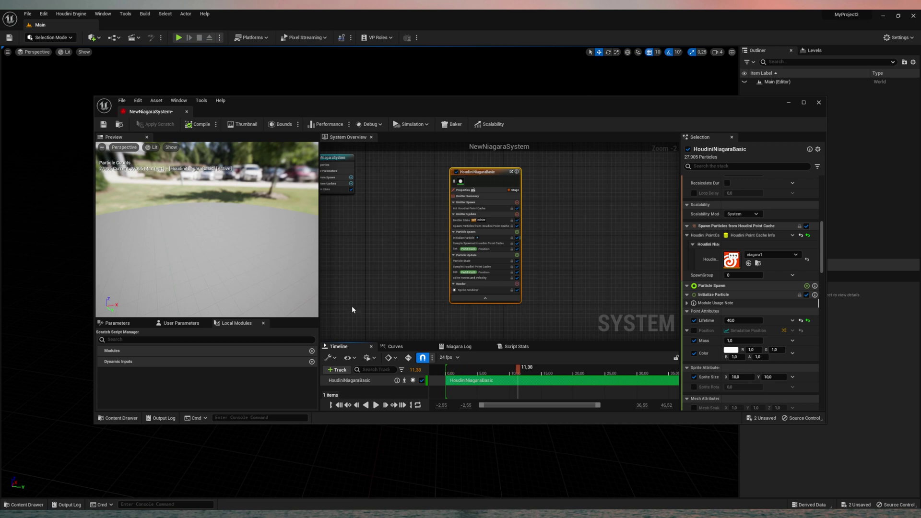
click(386, 406)
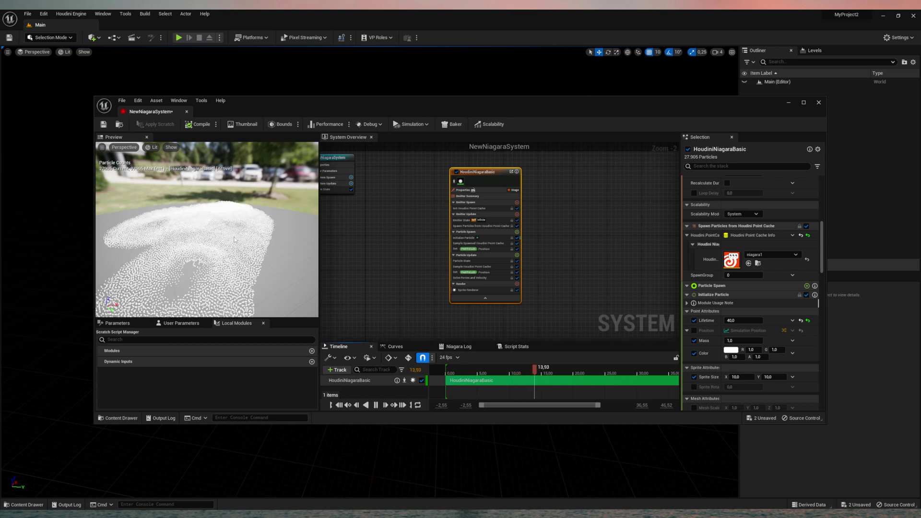
drag(206, 259, 284, 288)
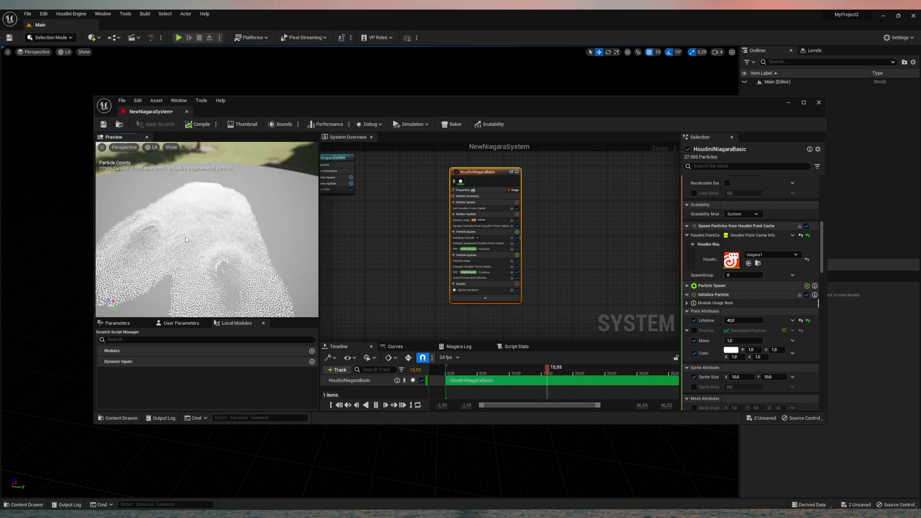
scroll(205, 259, up, 5)
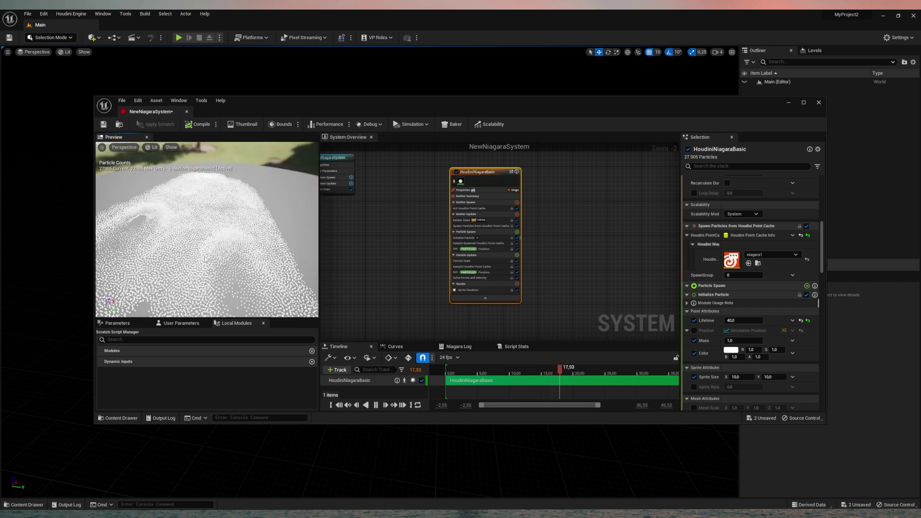
Save the Niagara system, pause its playback and minimise its editor window to return to the level
click(103, 124)
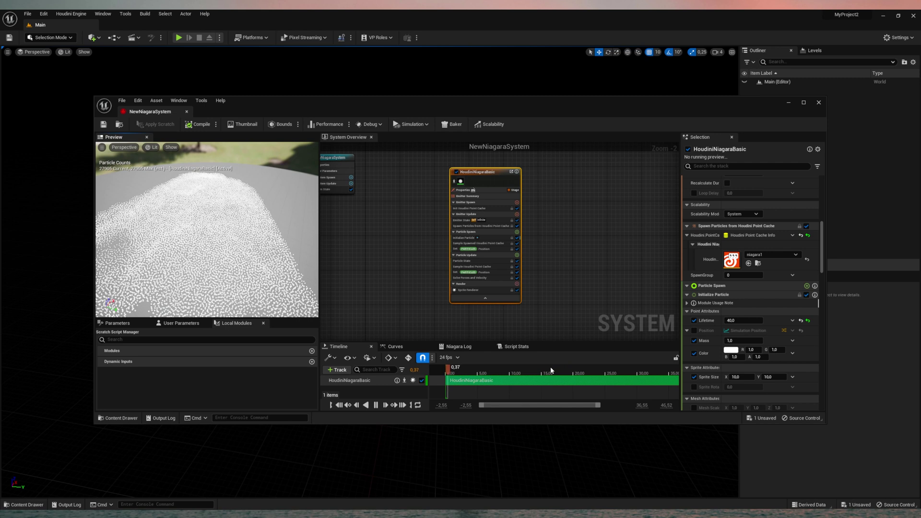
click(378, 407)
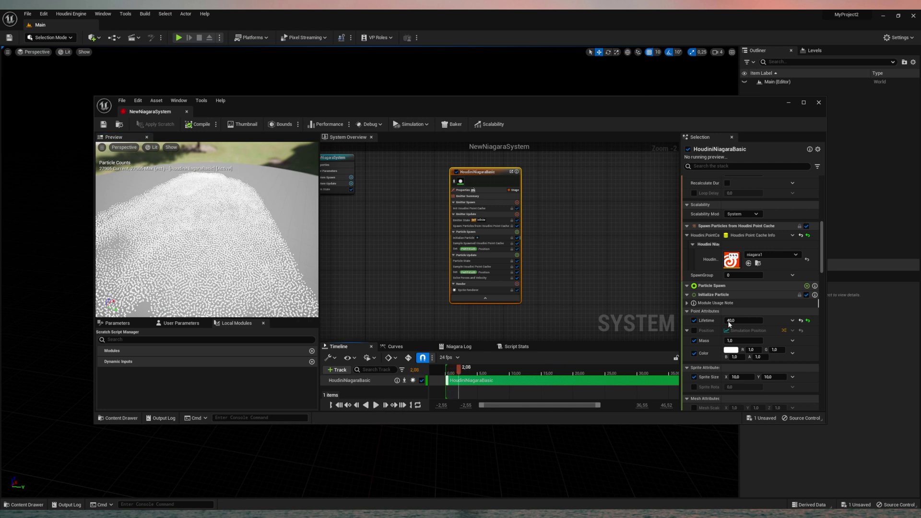
click(788, 103)
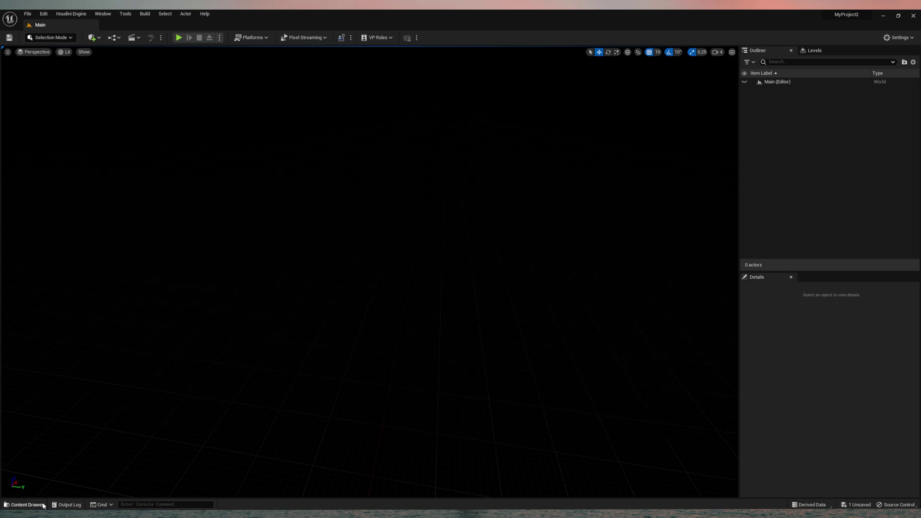
Place NewNiagaraSystem in the Main level, deselect it and inspect its particles from different sides in the viewport
click(43, 506)
drag(263, 386, 333, 348)
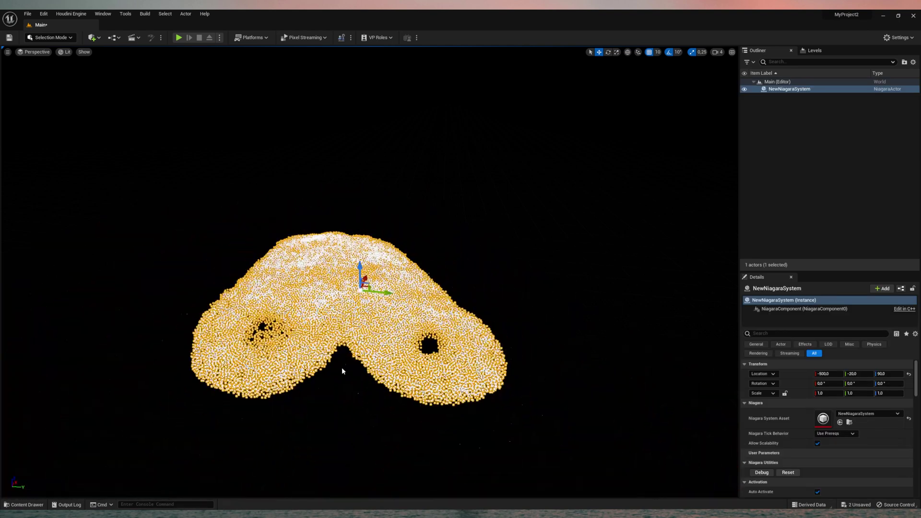
right_drag(397, 368, 273, 376)
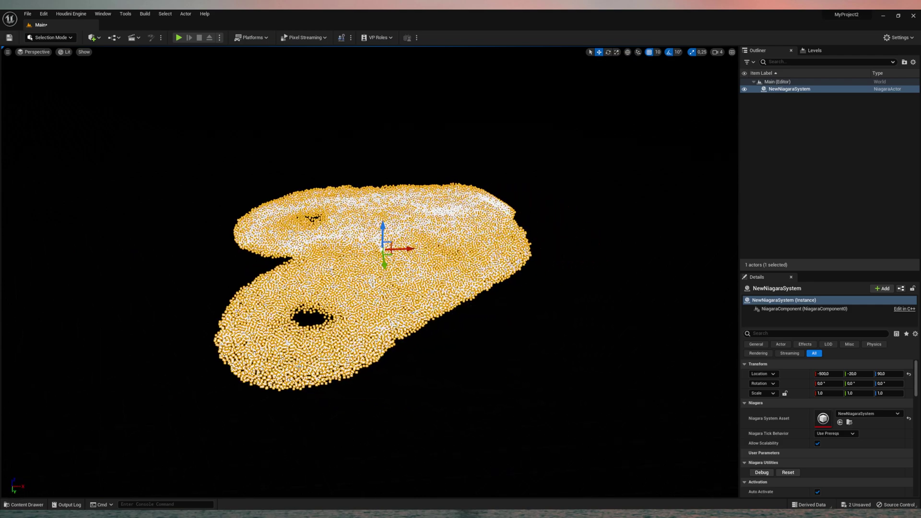
click(402, 437)
alt+drag(456, 394, 648, 398)
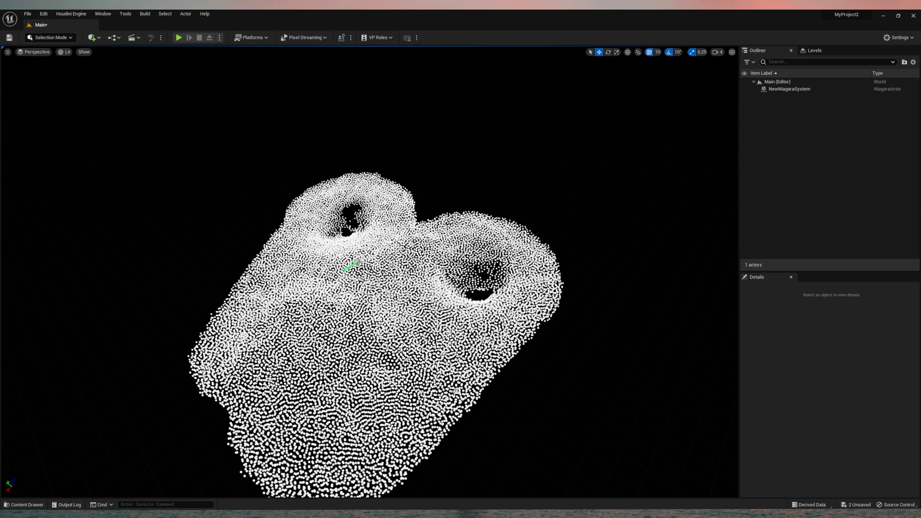